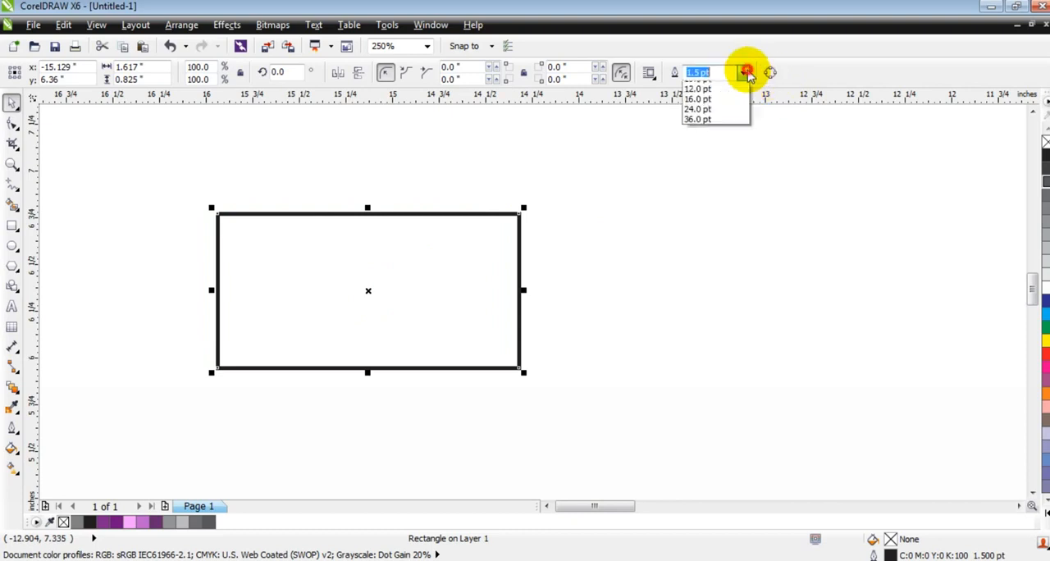
Set the rectangle's outline width to 0.75 pt and convert the rectangle to curves
{"action": "left_click", "coordinate": [722, 107]}
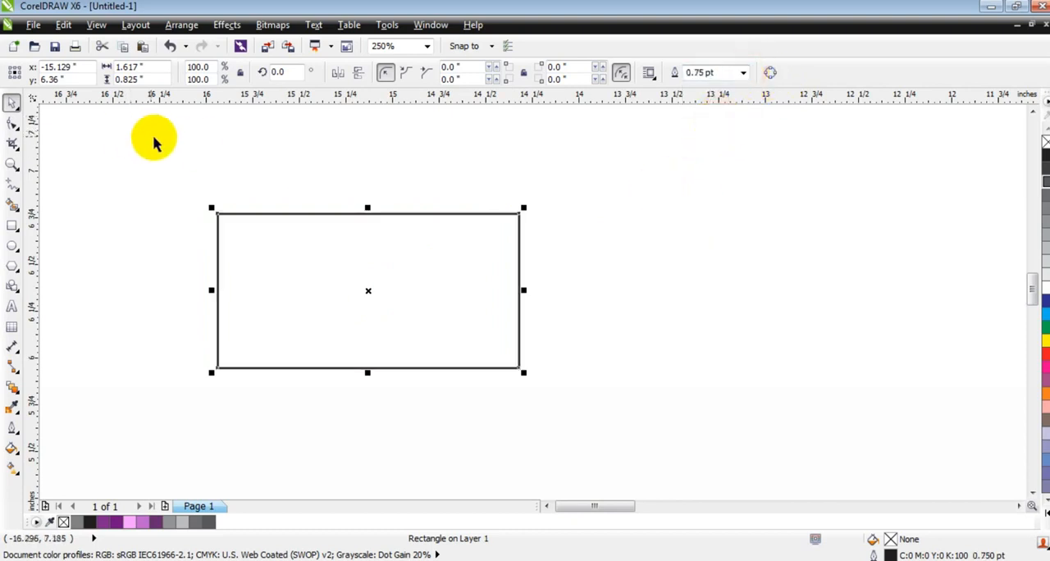
{"action": "left_click", "coordinate": [180, 26]}
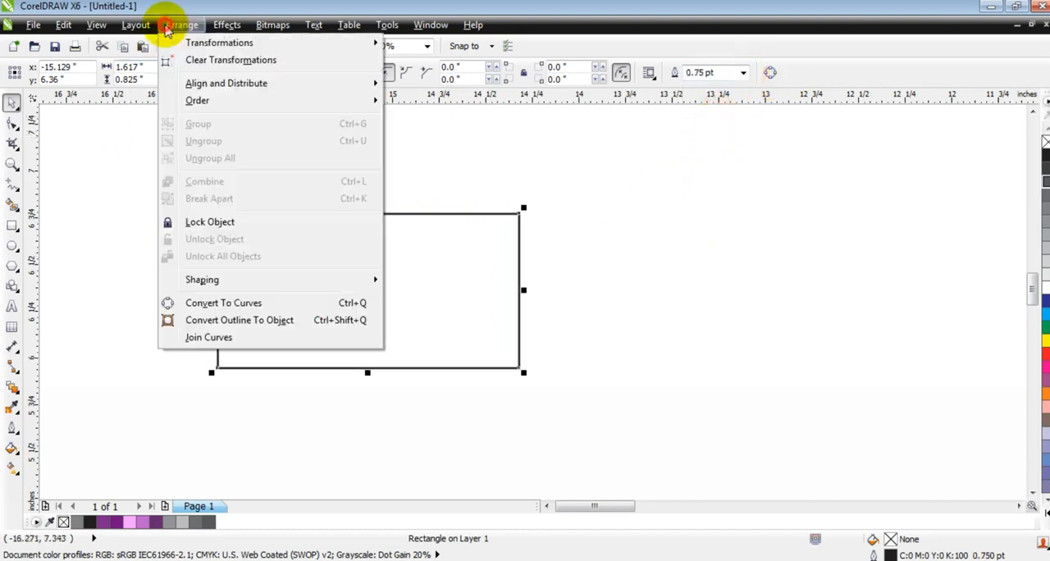
{"action": "left_click", "coordinate": [222, 305]}
Convert all the rectangle's sides to curve segments and bend its top edge straight up into an arch
{"action": "left_click", "coordinate": [12, 122]}
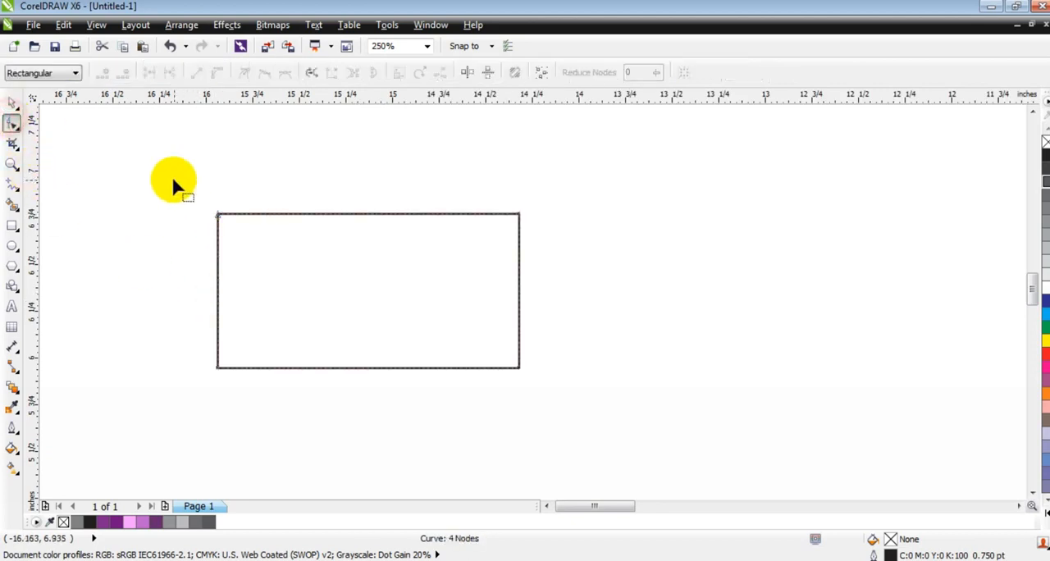
{"action": "left_click_drag", "start_coordinate": [178, 181], "coordinate": [557, 379]}
{"action": "left_click", "coordinate": [217, 73]}
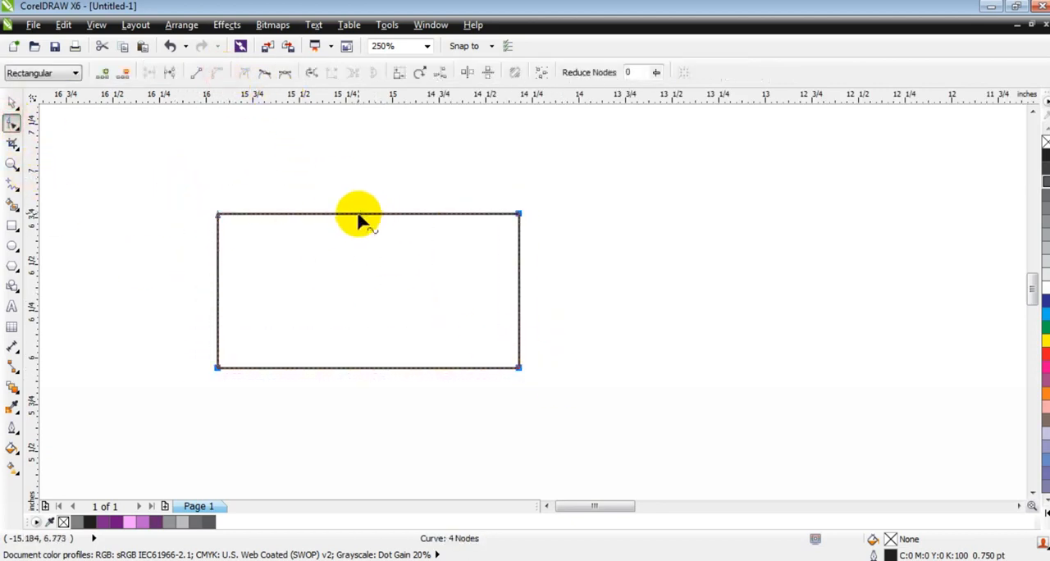
{"action": "left_click_drag", "start_coordinate": [357, 214], "coordinate": [358, 179]}
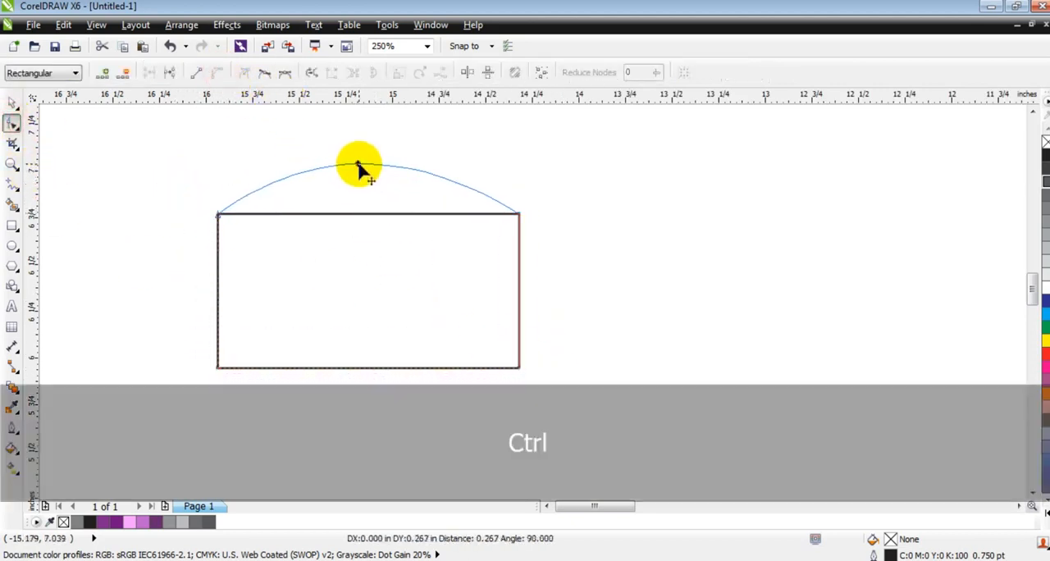
{"action": "left_click_drag", "start_coordinate": [358, 171], "coordinate": [359, 172]}
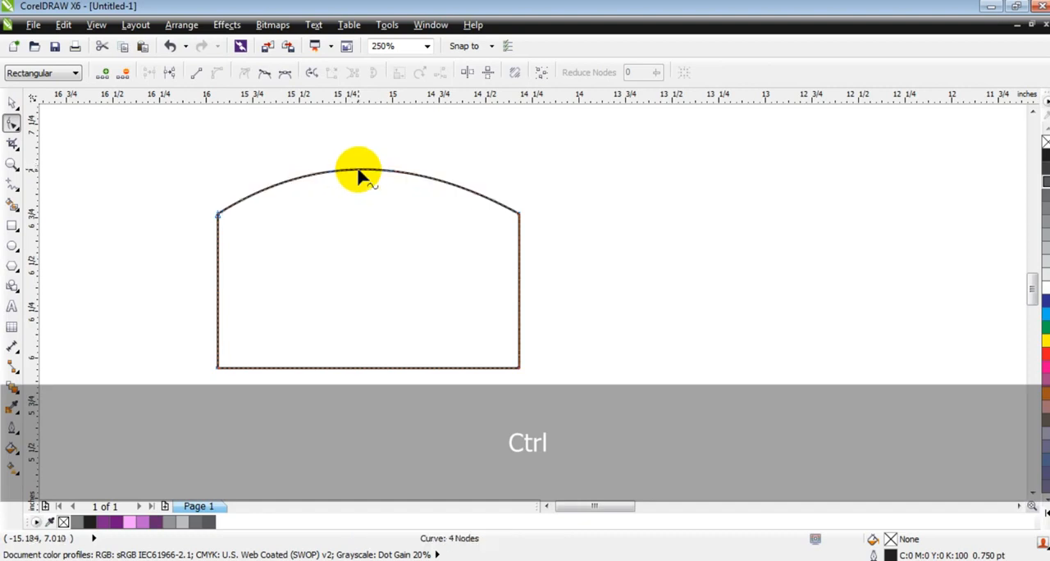
{"action": "left_click", "coordinate": [11, 105]}
{"action": "left_click", "coordinate": [124, 283]}
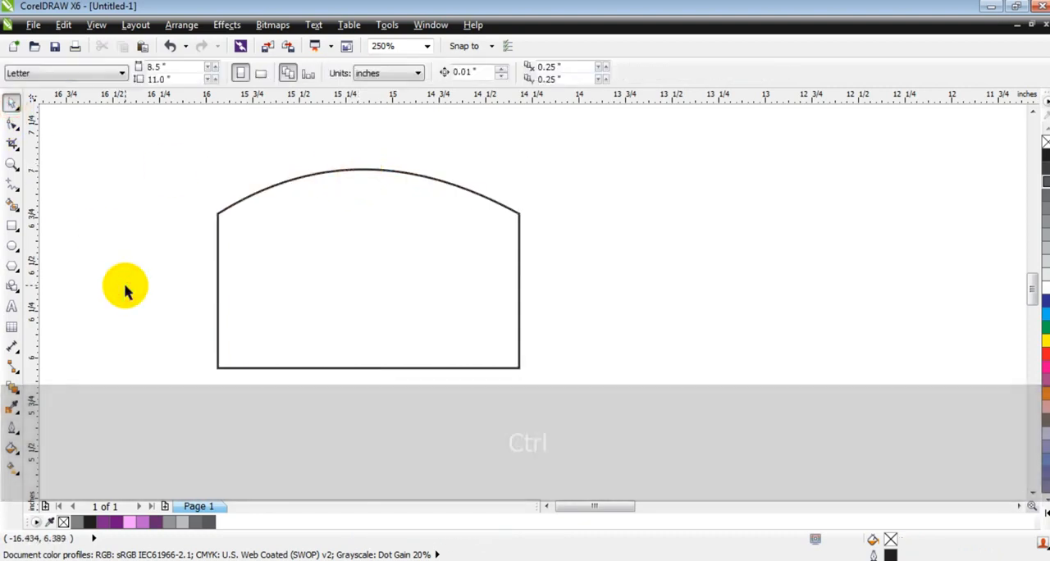
Draw a circle about 1.03 inches in diameter with a 0.75 pt outline over the arched shape's lower left corner
{"action": "left_click", "coordinate": [11, 245]}
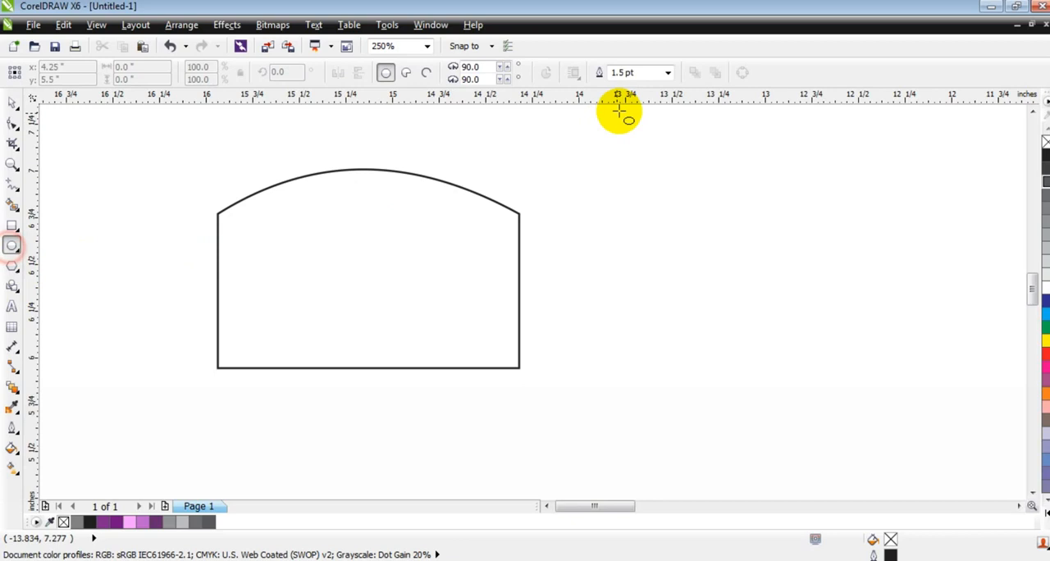
{"action": "left_click", "coordinate": [668, 73]}
{"action": "left_click", "coordinate": [640, 120]}
{"action": "left_click_drag", "start_coordinate": [182, 261], "coordinate": [386, 466]}
Stretch the circle into an ellipse about 1.63 by 1.17 inches and place it across the arched shape's bottom edge
{"action": "left_click", "coordinate": [12, 105]}
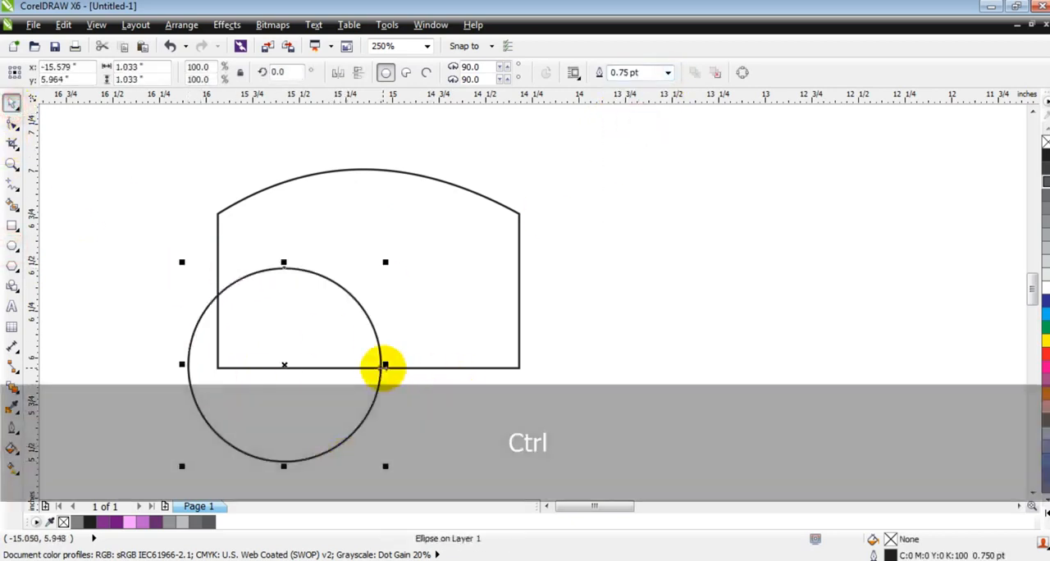
{"action": "left_click_drag", "start_coordinate": [386, 364], "coordinate": [507, 364]}
{"action": "left_click_drag", "start_coordinate": [416, 385], "coordinate": [439, 417]}
{"action": "left_click_drag", "start_coordinate": [367, 292], "coordinate": [367, 267]}
{"action": "left_click_drag", "start_coordinate": [531, 383], "coordinate": [487, 397]}
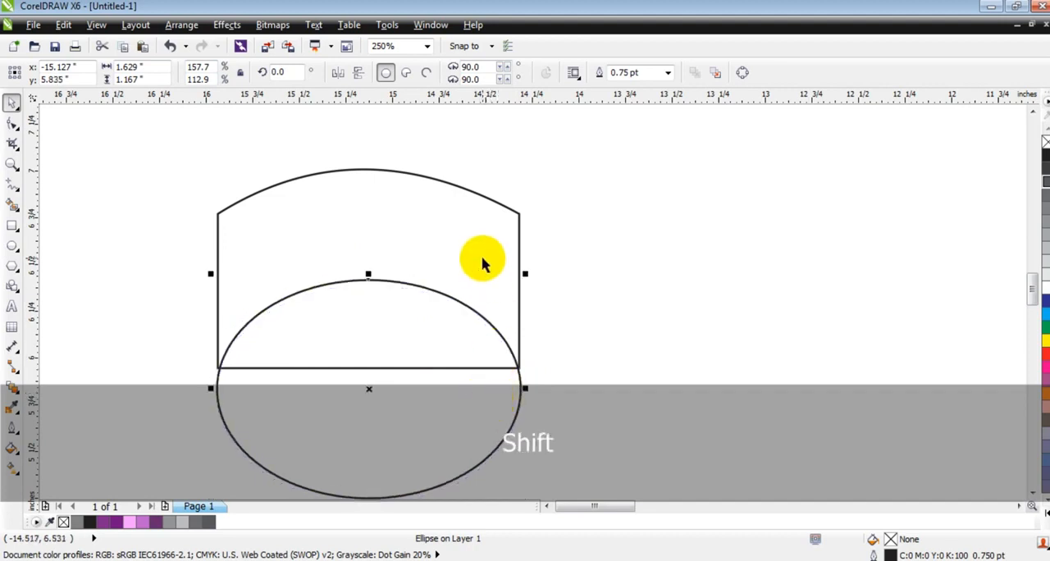
Align the ellipse with the arched shape's vertical centre line and widen it evenly to about 1.65 inches
{"action": "left_click", "coordinate": [482, 261], "text": "shift"}
{"action": "left_click", "coordinate": [603, 331]}
{"action": "left_click", "coordinate": [516, 391]}
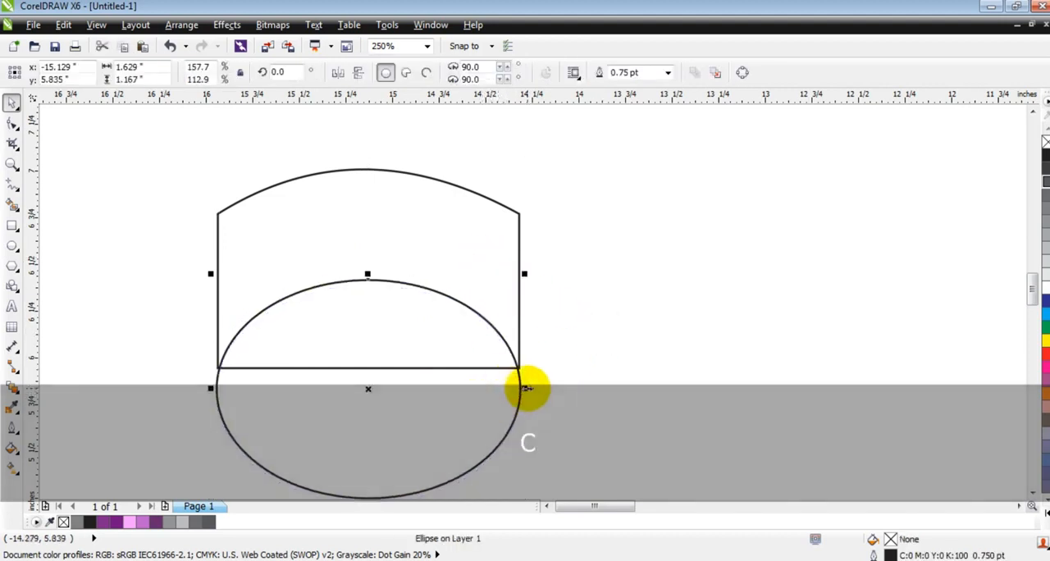
Trim the arched shape with the ellipse and delete the ellipse
{"action": "left_click", "coordinate": [476, 245], "text": "shift"}
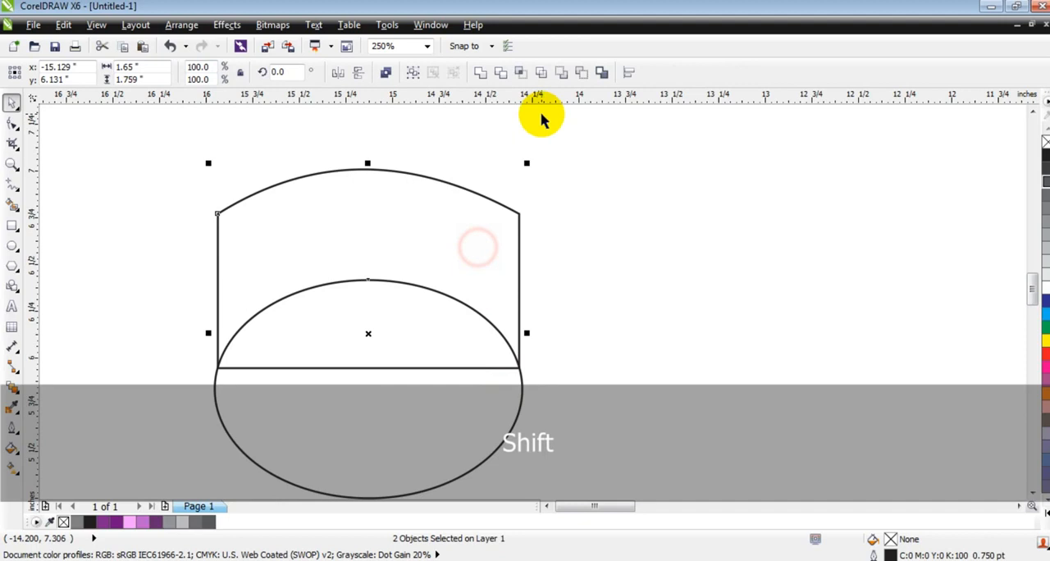
{"action": "left_click", "coordinate": [501, 72]}
{"action": "left_click", "coordinate": [649, 253]}
{"action": "left_click", "coordinate": [473, 424]}
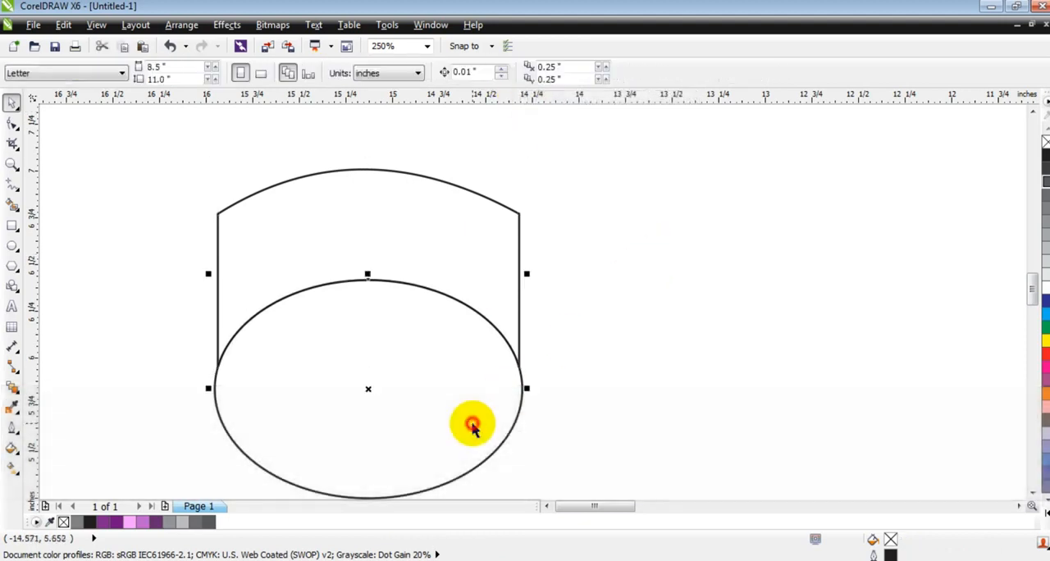
{"action": "key", "text": "Delete"}
Move the lower arc's three nodes straight up so the band is about 0.93 inches tall
{"action": "left_click", "coordinate": [460, 265]}
{"action": "left_click", "coordinate": [12, 121]}
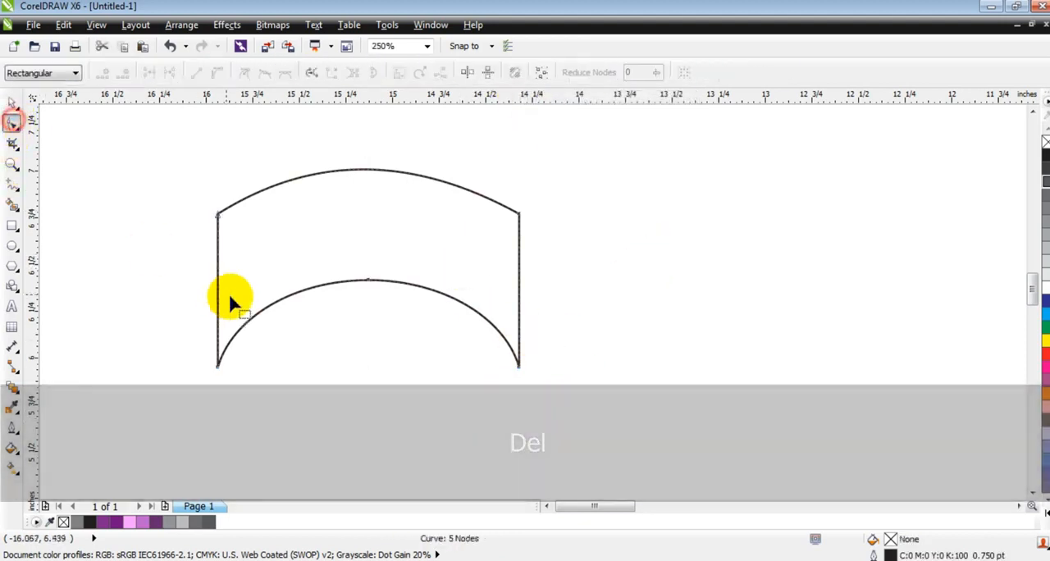
{"action": "left_click_drag", "start_coordinate": [190, 273], "coordinate": [532, 436]}
{"action": "left_click_drag", "start_coordinate": [515, 367], "coordinate": [519, 343]}
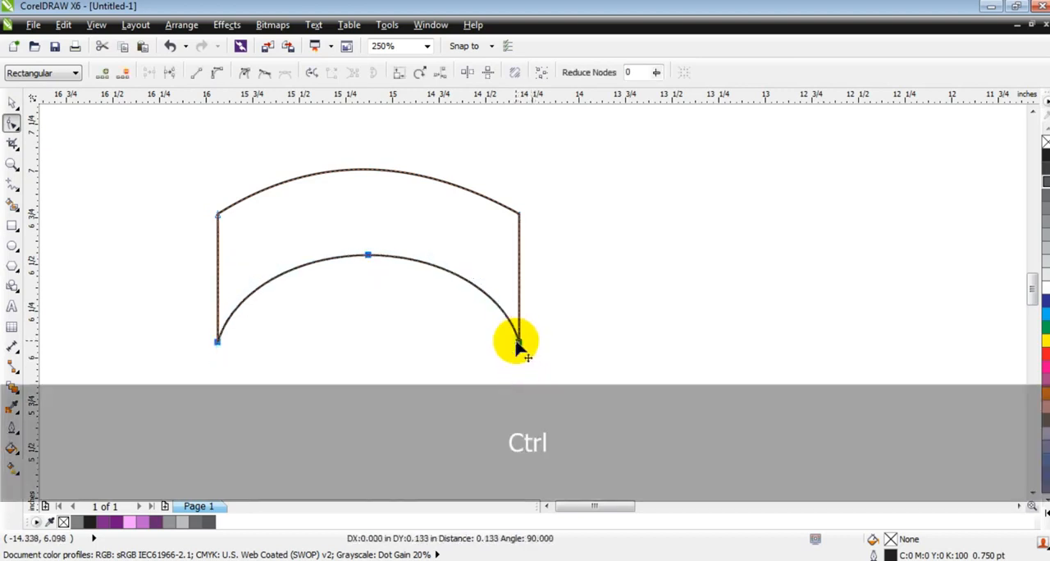
Place two copies of the curved band straight below the original, about 0.1 inch apart from each other
{"action": "left_click", "coordinate": [13, 164]}
{"action": "left_click_drag", "start_coordinate": [188, 157], "coordinate": [561, 364]}
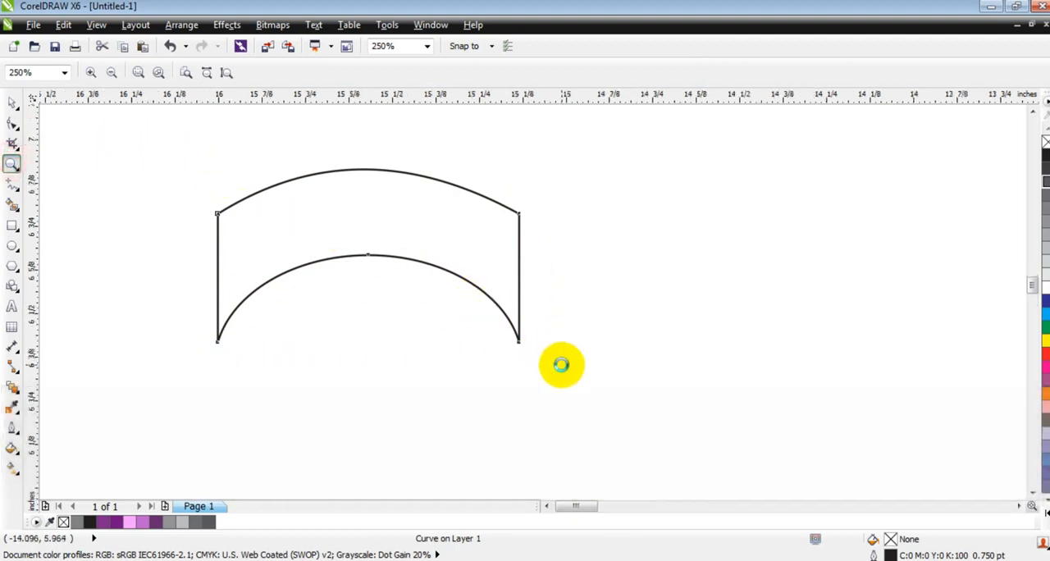
{"action": "left_click", "coordinate": [14, 103]}
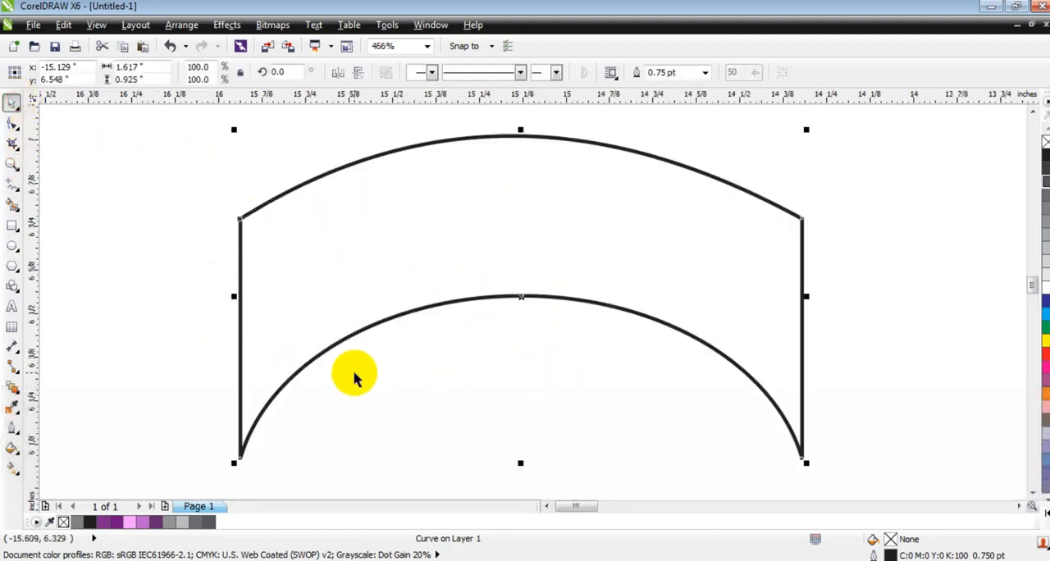
{"action": "left_click_drag", "start_coordinate": [450, 197], "coordinate": [478, 305]}
{"action": "left_click", "coordinate": [150, 270]}
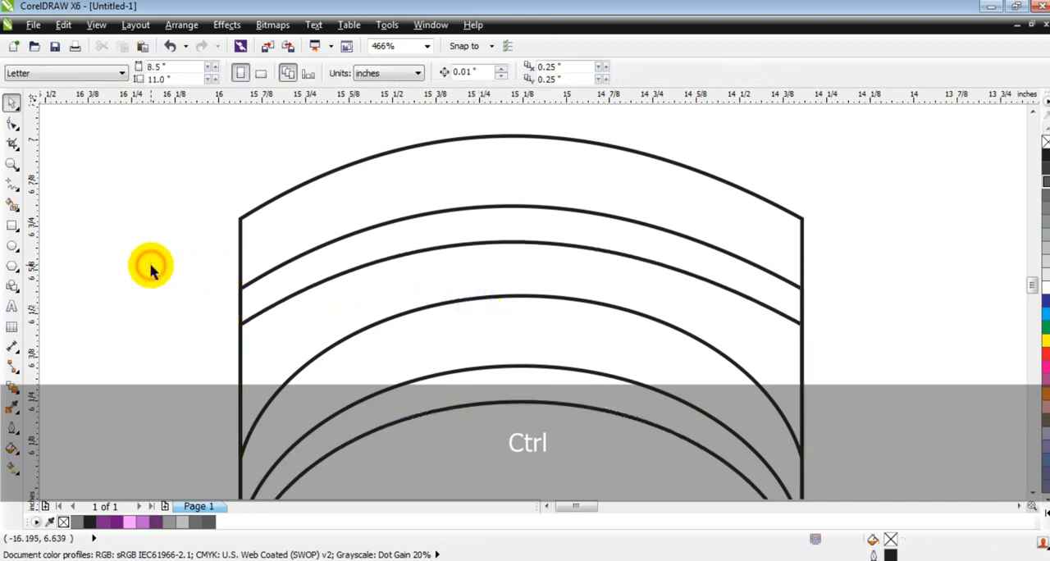
Draw a circle about 0.108 inches in diameter between the two copies' upper arcs, near the middle of the band
{"action": "left_click", "coordinate": [13, 162]}
{"action": "left_click_drag", "start_coordinate": [447, 155], "coordinate": [638, 301]}
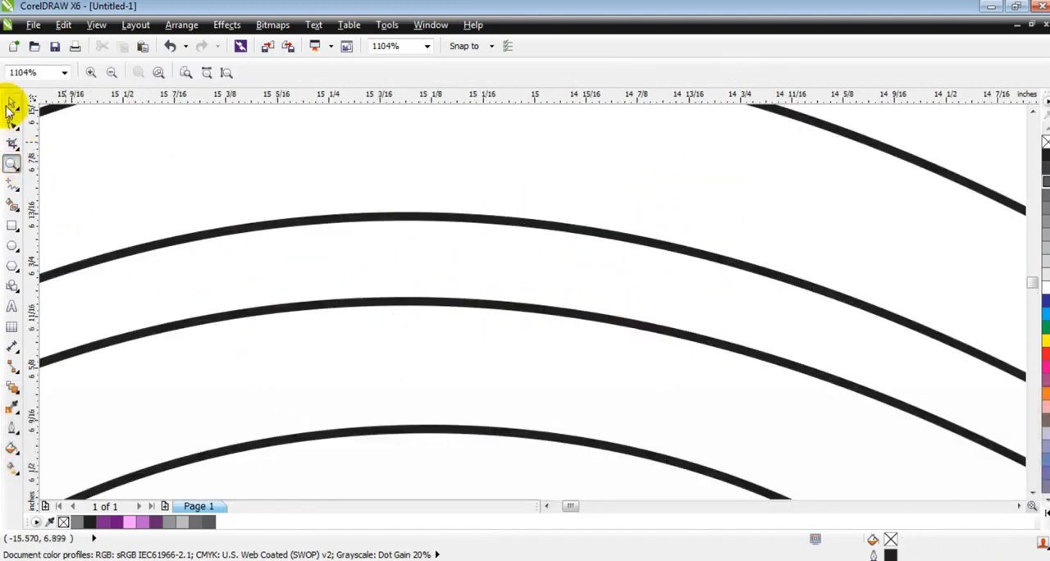
{"action": "left_click", "coordinate": [11, 104]}
{"action": "left_click", "coordinate": [13, 246]}
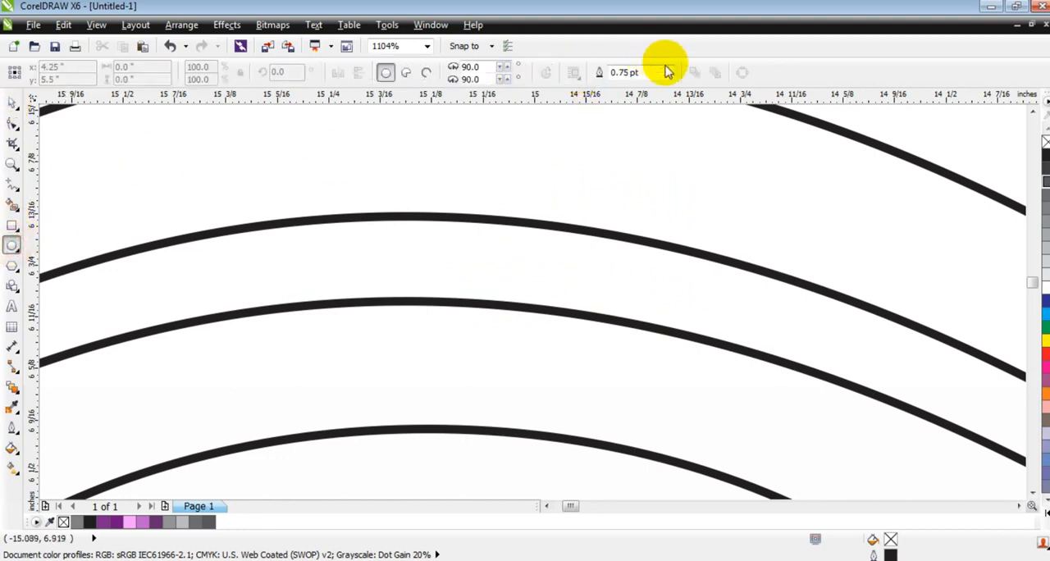
{"action": "left_click_drag", "start_coordinate": [386, 215], "coordinate": [435, 304]}
{"action": "left_click", "coordinate": [12, 102]}
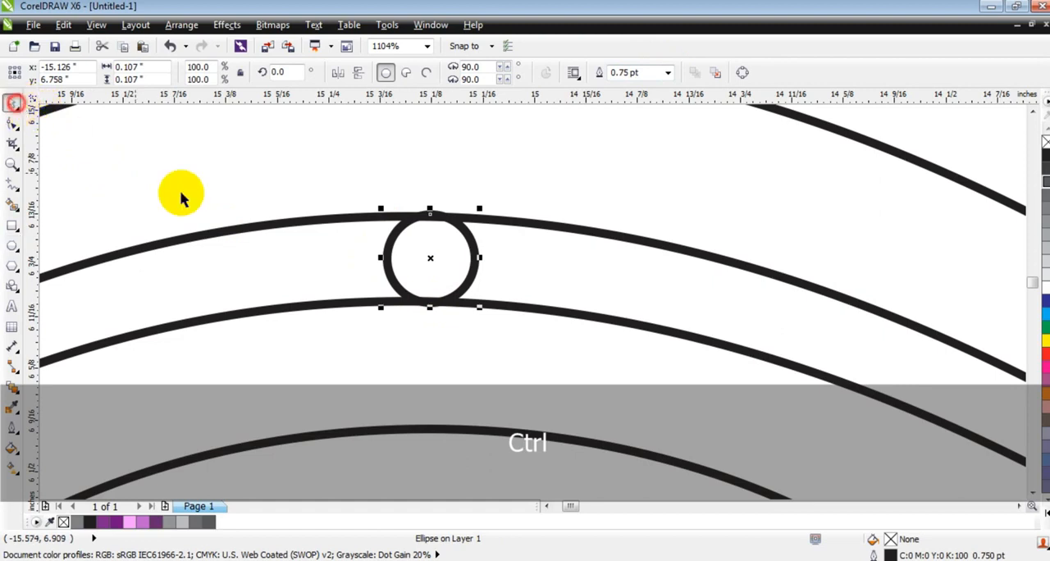
{"action": "left_click_drag", "start_coordinate": [481, 210], "coordinate": [485, 210]}
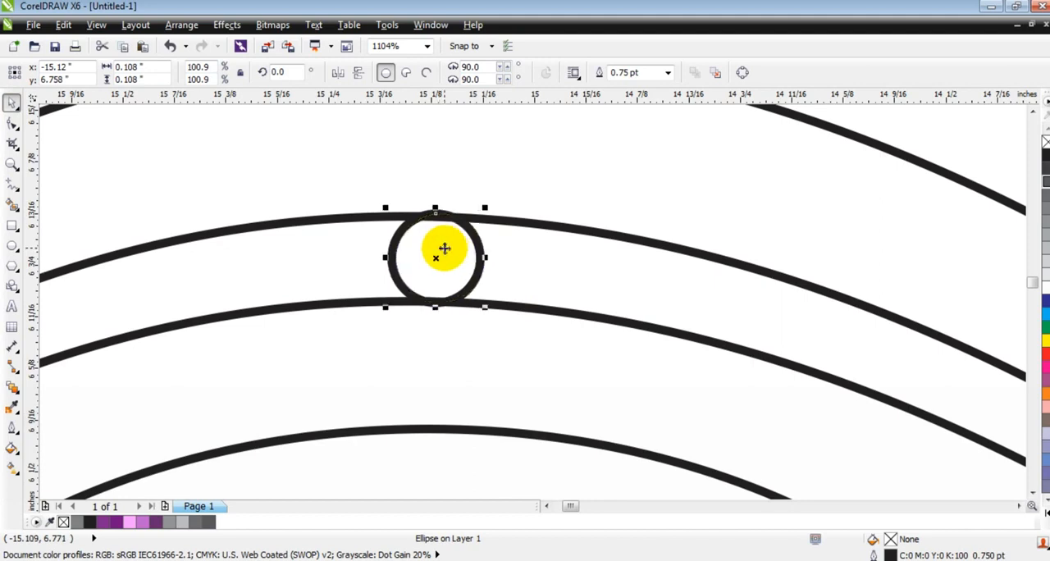
Use Smart Fill to create grey shapes with 0.5 pt outlines from the small circle and the strip to its left
{"action": "key", "text": "F3"}
{"action": "left_click", "coordinate": [688, 238]}
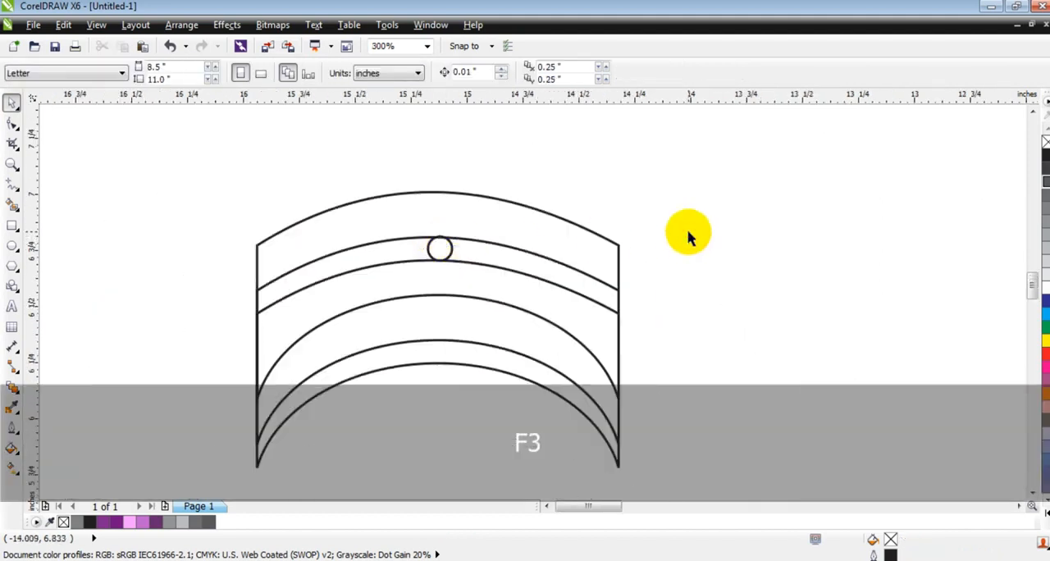
{"action": "left_click", "coordinate": [11, 205]}
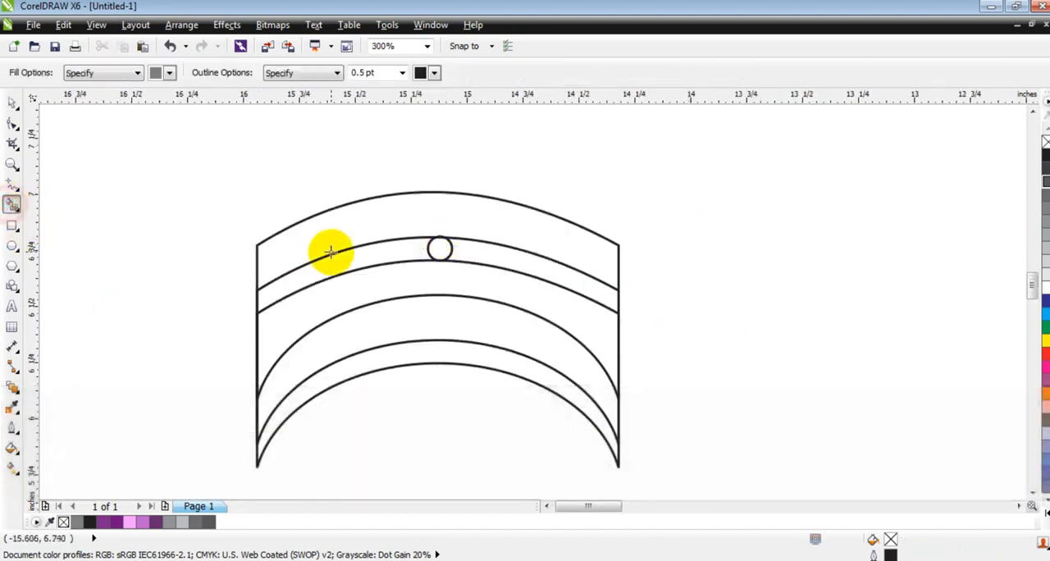
{"action": "left_click", "coordinate": [348, 259]}
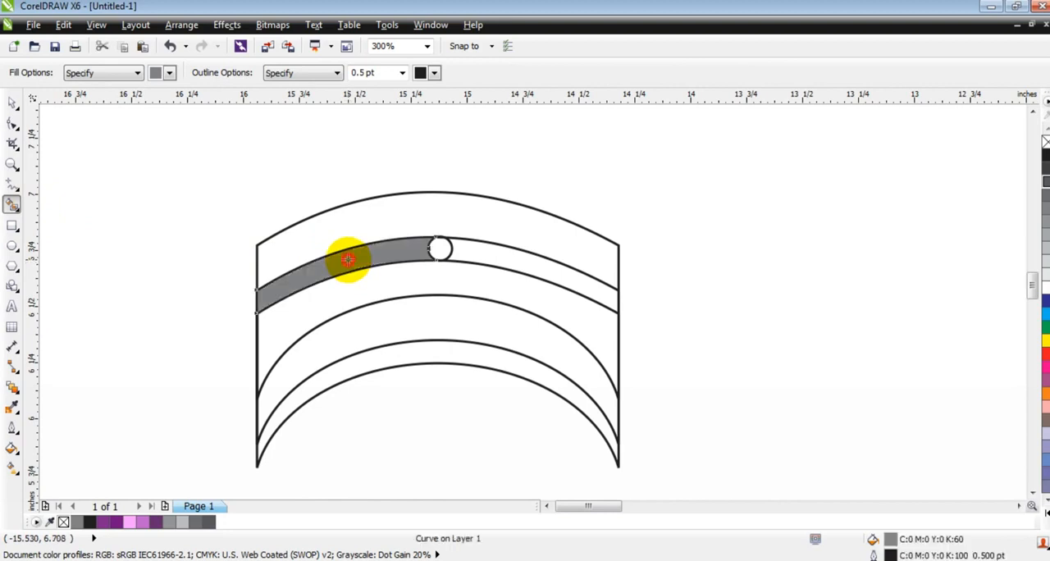
Delete the two offset copies of the curved band, keeping the original band and the grey strip
{"action": "left_click", "coordinate": [11, 107]}
{"action": "left_click", "coordinate": [538, 256]}
{"action": "key", "text": "Delete"}
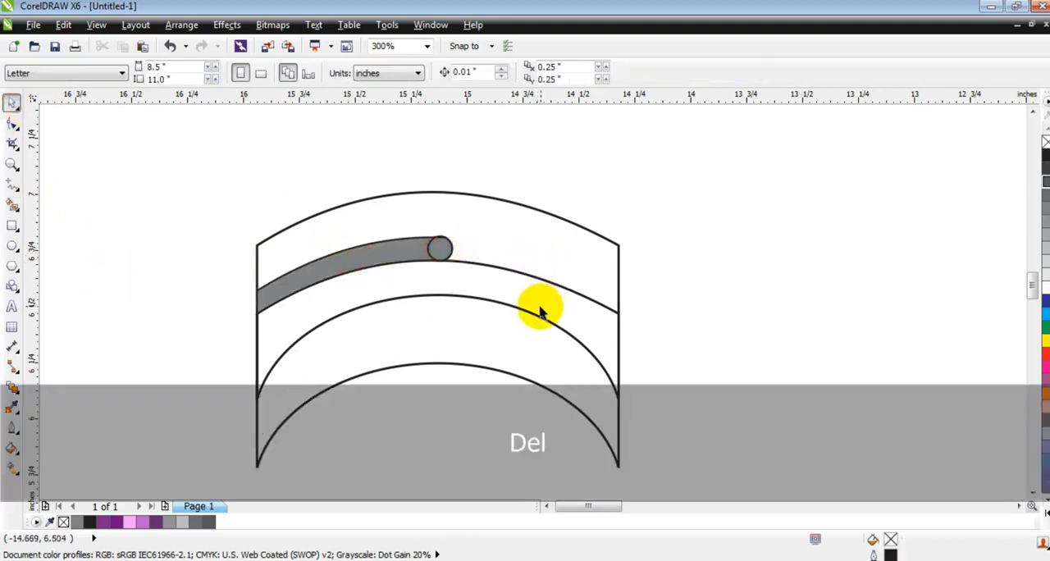
{"action": "left_click", "coordinate": [532, 278]}
{"action": "key", "text": "Delete"}
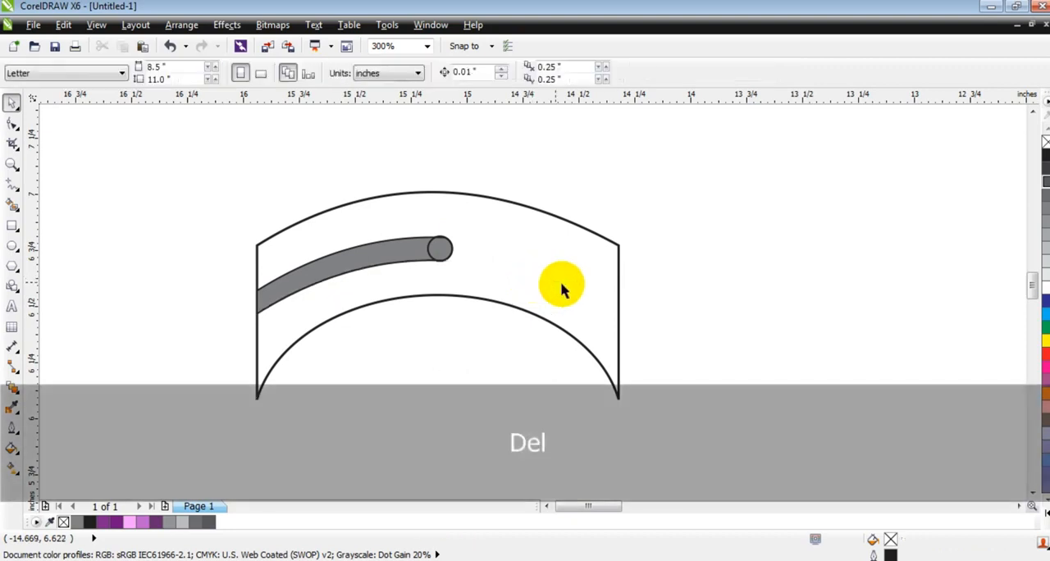
Weld the grey strip and its end circle into one rounded slot shape, and delete the leftover circle outline
{"action": "left_click", "coordinate": [699, 284]}
{"action": "left_click", "coordinate": [417, 262]}
{"action": "left_click", "coordinate": [438, 246], "text": "shift"}
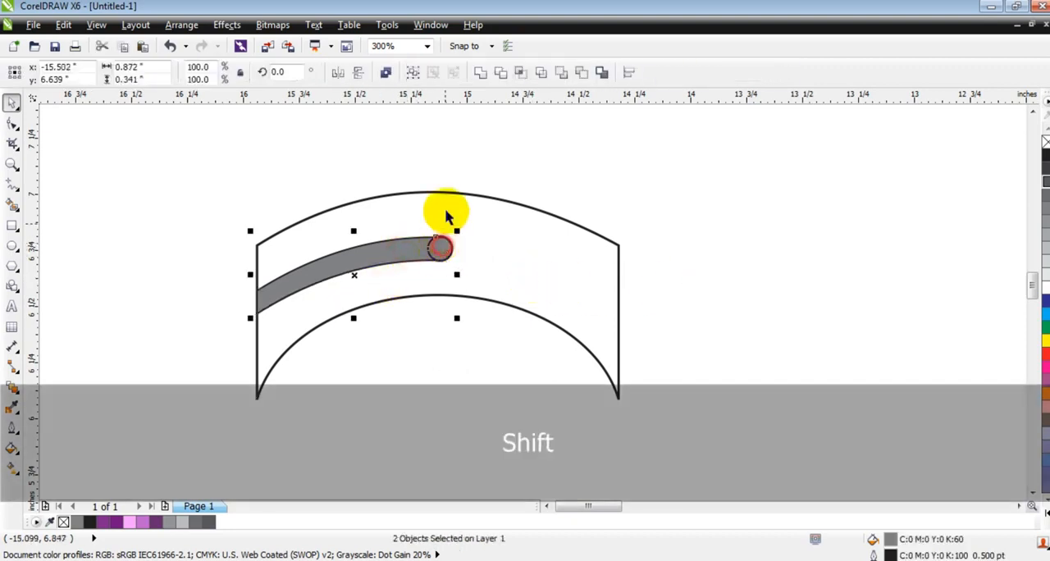
{"action": "left_click", "coordinate": [483, 74]}
{"action": "left_click_drag", "start_coordinate": [499, 150], "coordinate": [401, 289]}
{"action": "key", "text": "Delete"}
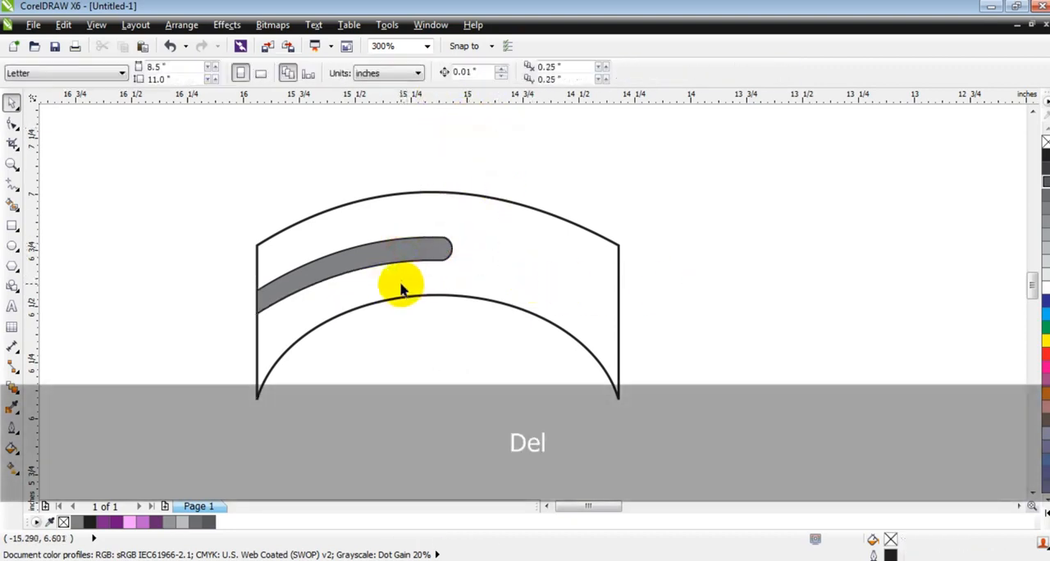
Trim the curved band with the grey slot shape enlarged to 101.4% past the band's left edge, and delete the slot shape
{"action": "left_click", "coordinate": [403, 253]}
{"action": "left_click_drag", "start_coordinate": [252, 319], "coordinate": [247, 324]}
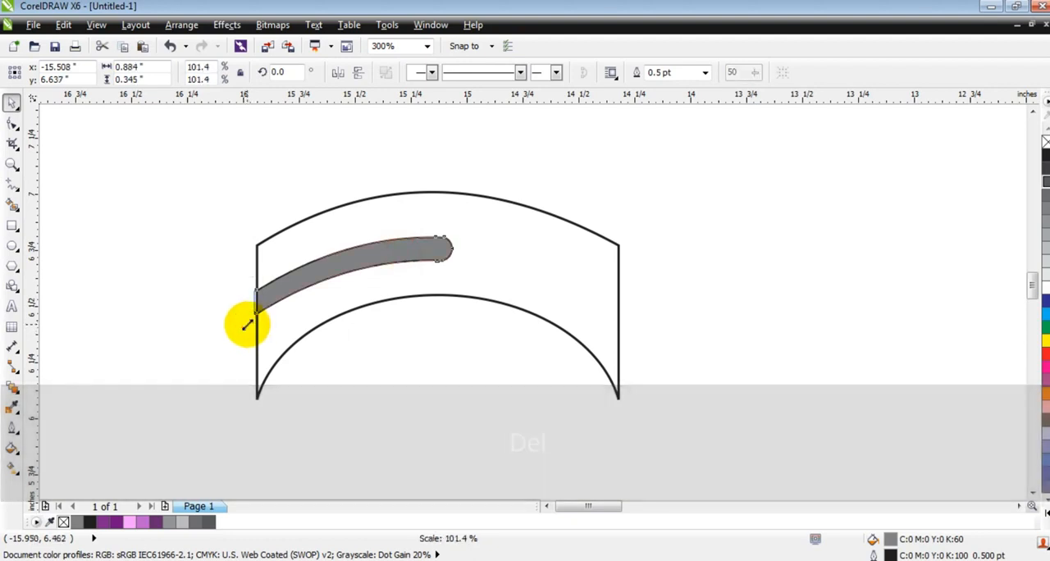
{"action": "left_click", "coordinate": [289, 313], "text": "shift"}
{"action": "left_click", "coordinate": [500, 74]}
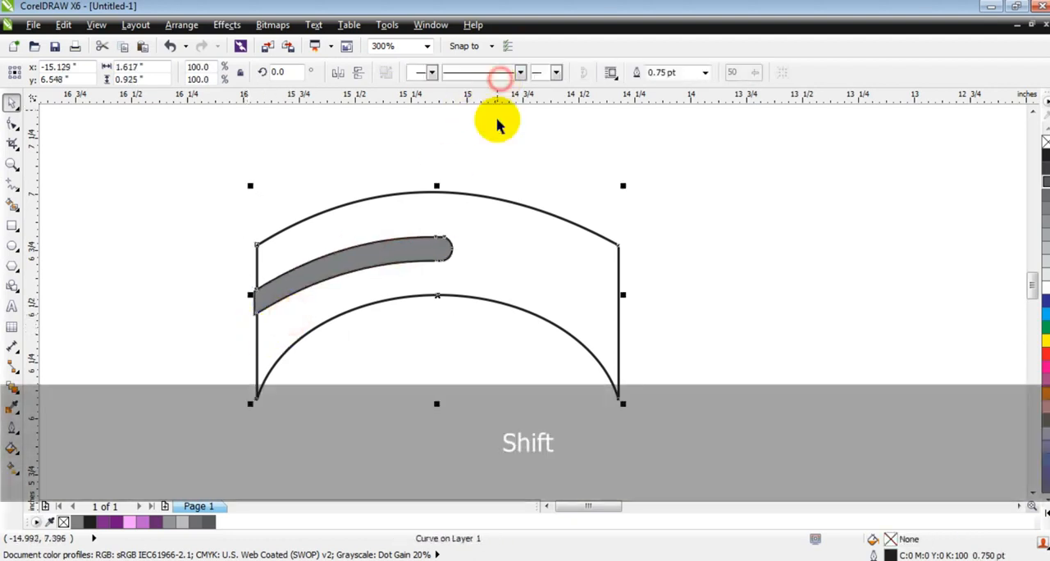
{"action": "left_click", "coordinate": [499, 135]}
{"action": "left_click", "coordinate": [271, 291]}
{"action": "key", "text": "Delete"}
Try a black fill on the slotted band and undo it
{"action": "left_click", "coordinate": [502, 299]}
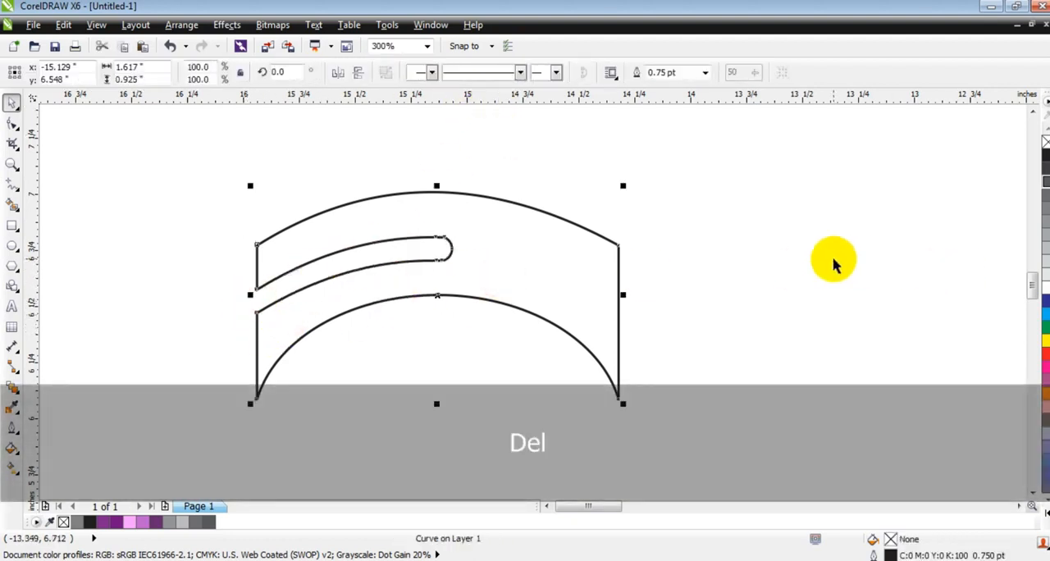
{"action": "left_click", "coordinate": [1044, 154]}
{"action": "key", "text": "ctrl+z"}
{"action": "left_click", "coordinate": [926, 233]}
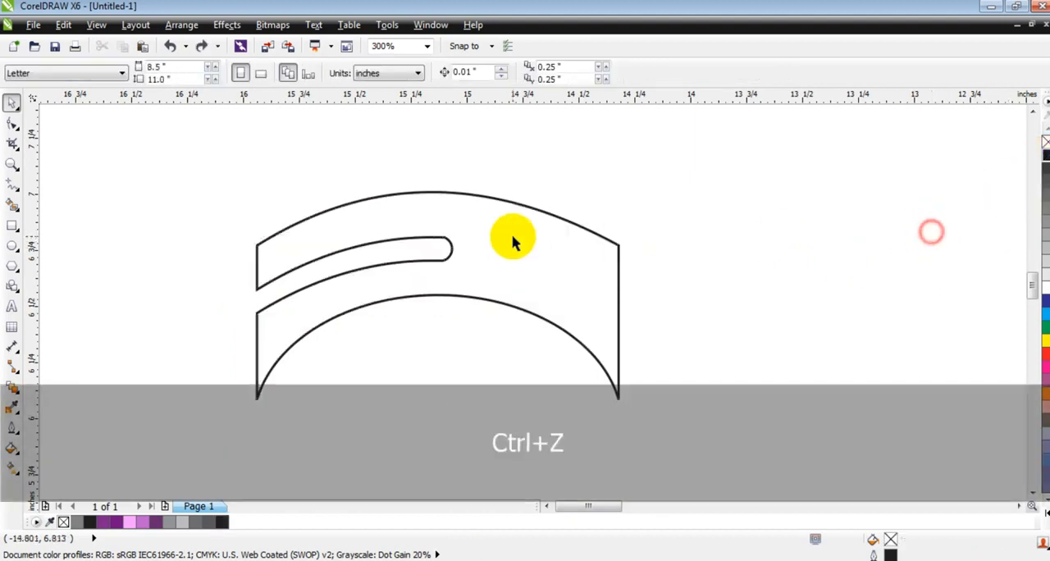
Duplicate the slotted band in place and mirror the copy both horizontally and vertically
{"action": "left_click", "coordinate": [512, 235]}
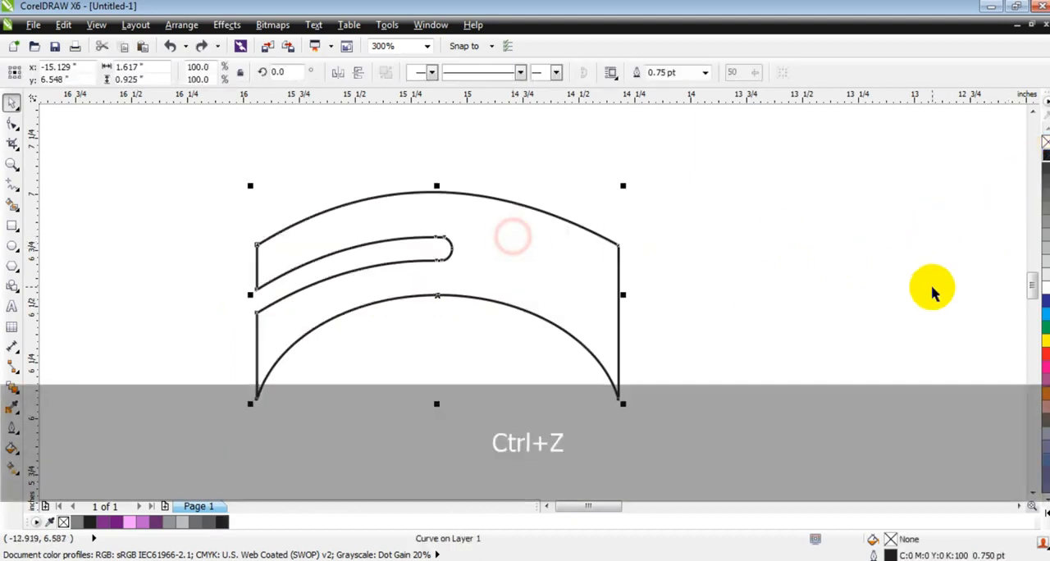
{"action": "left_click", "coordinate": [334, 75]}
{"action": "left_click", "coordinate": [356, 73]}
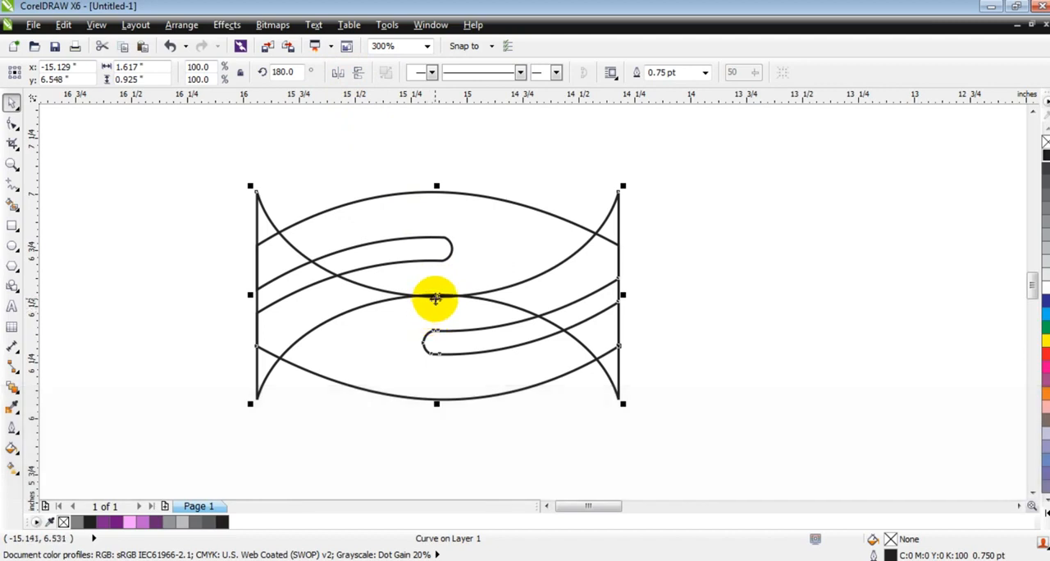
Move the mirrored band straight down until its corners line up with the side edges of the original band
{"action": "left_click_drag", "start_coordinate": [436, 297], "coordinate": [436, 347]}
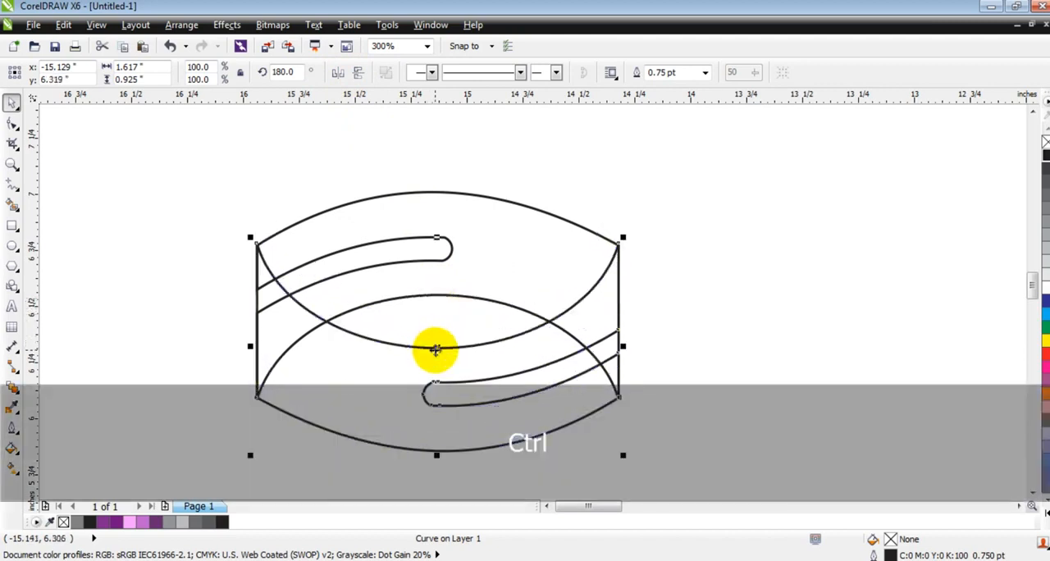
{"action": "left_click", "coordinate": [686, 308]}
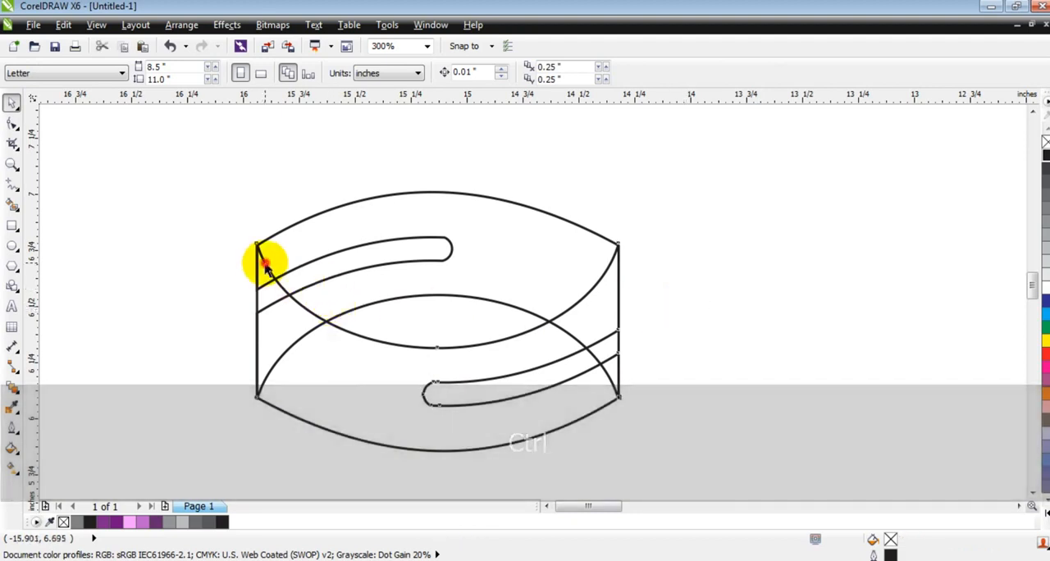
{"action": "left_click", "coordinate": [257, 253]}
{"action": "left_click", "coordinate": [12, 164]}
{"action": "left_click_drag", "start_coordinate": [214, 219], "coordinate": [344, 287]}
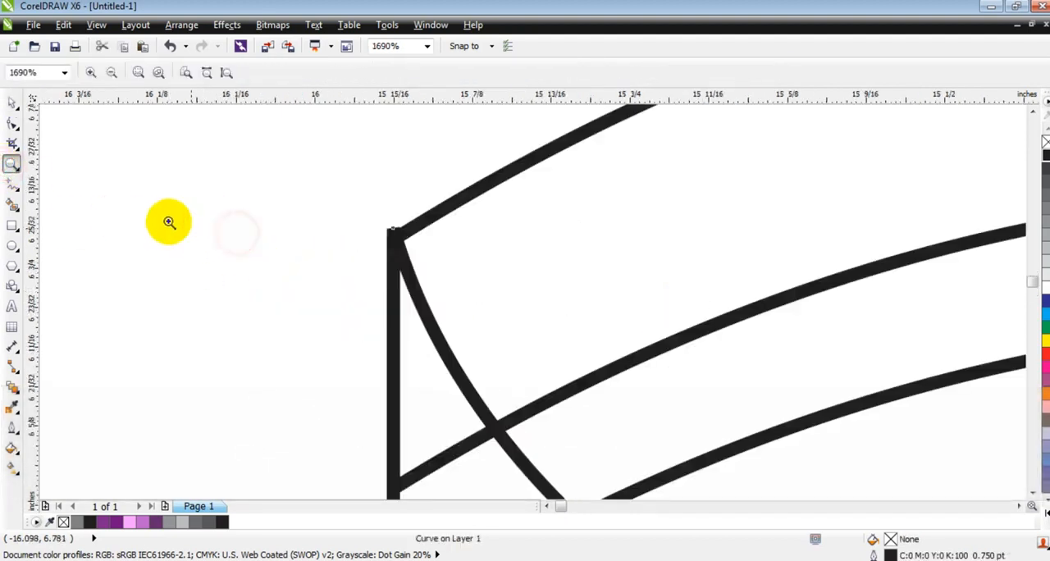
{"action": "left_click", "coordinate": [11, 101]}
{"action": "left_click_drag", "start_coordinate": [417, 281], "coordinate": [414, 287]}
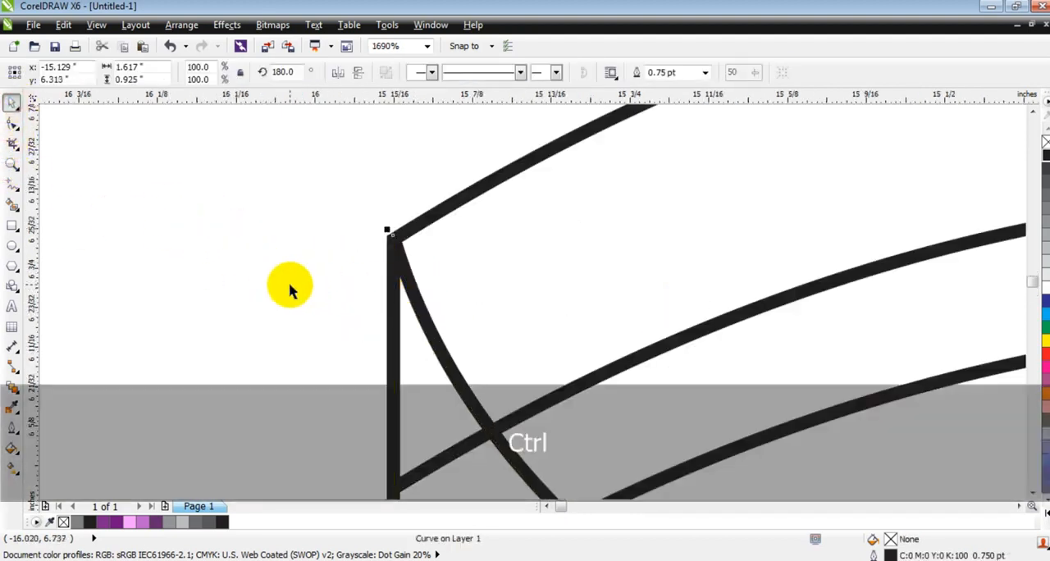
{"action": "key", "text": "F4"}
{"action": "left_click", "coordinate": [861, 279]}
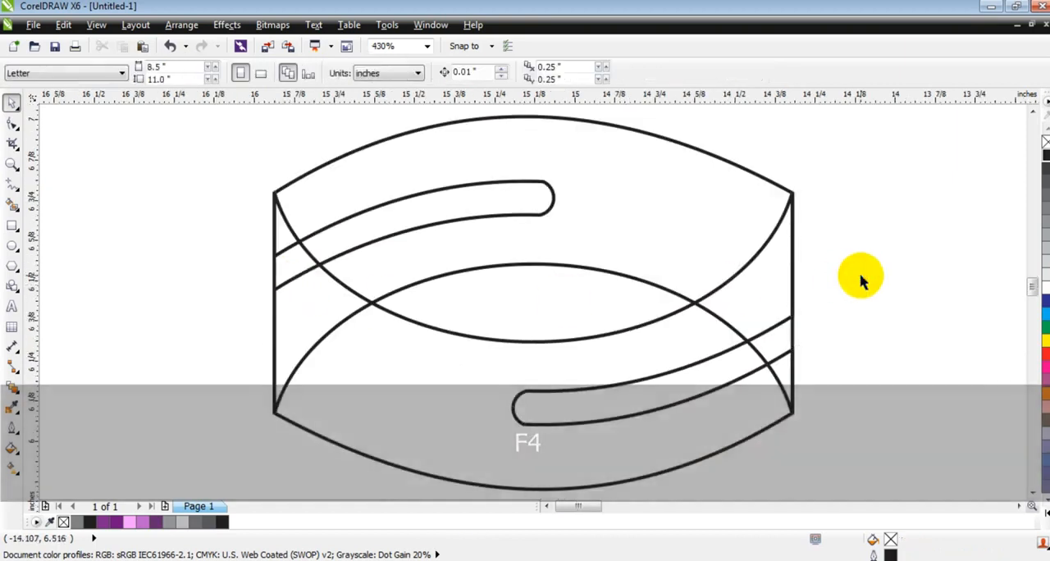
Use Smart Fill with black to fill the upper band's regions and the small slot end at the lower band's right edge
{"action": "left_click", "coordinate": [13, 206]}
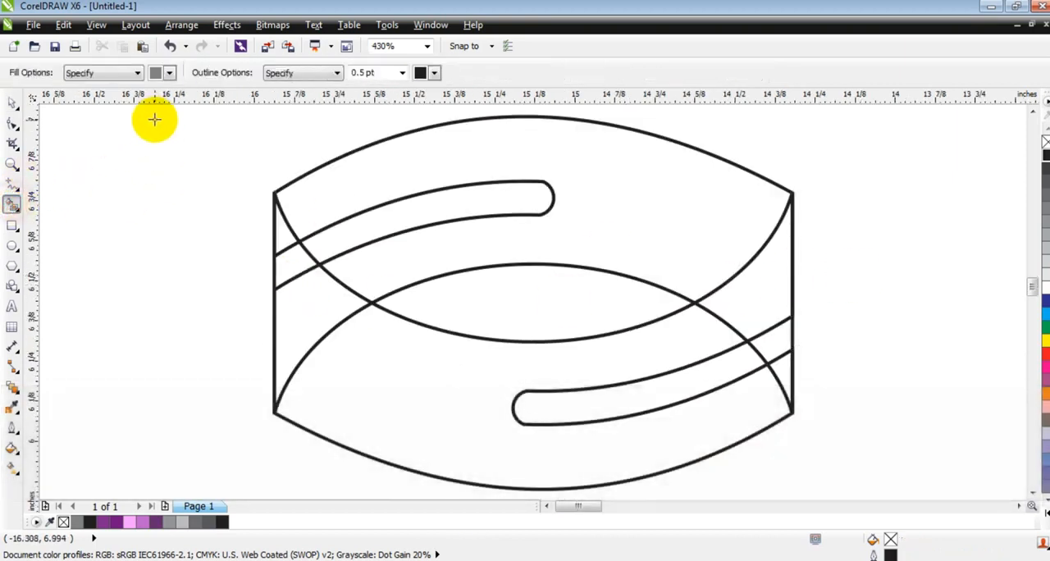
{"action": "left_click", "coordinate": [170, 73]}
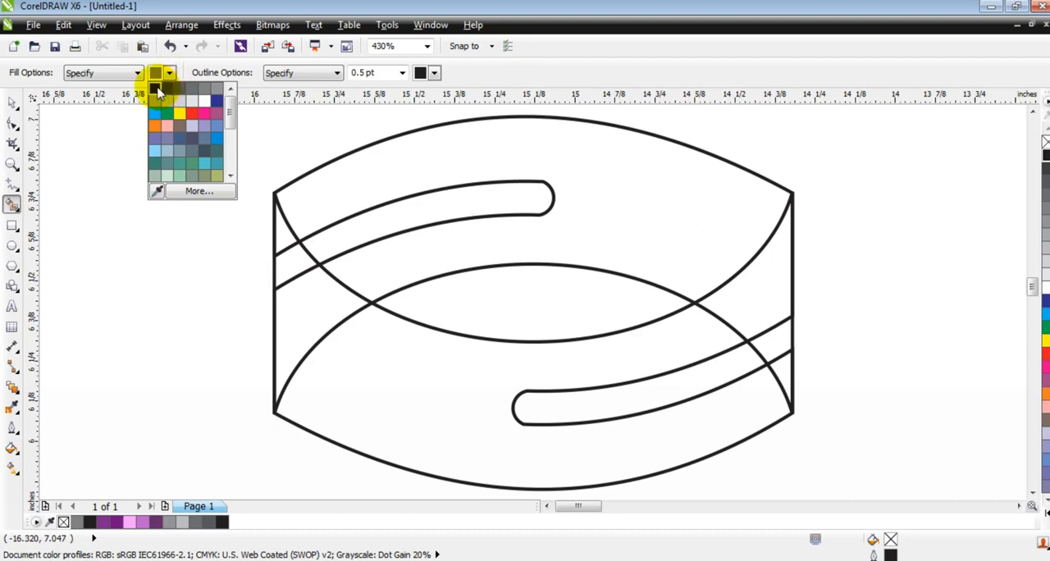
{"action": "left_click", "coordinate": [157, 89]}
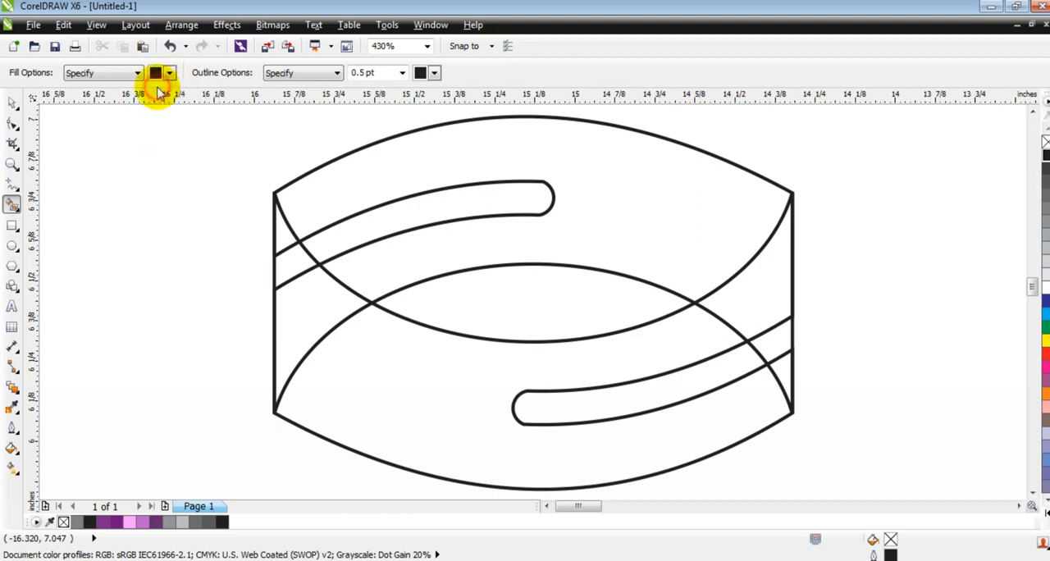
{"action": "left_click", "coordinate": [330, 292]}
{"action": "left_click", "coordinate": [369, 265]}
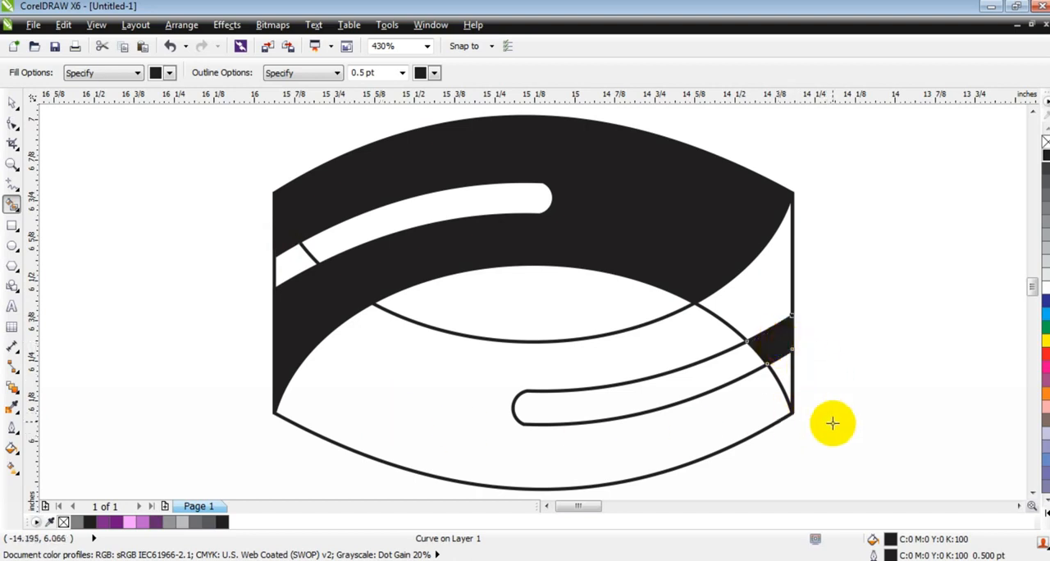
Use Smart Fill with 60% grey to fill the lower band's regions and the small slot end at the upper band's left edge
{"action": "left_click", "coordinate": [170, 73]}
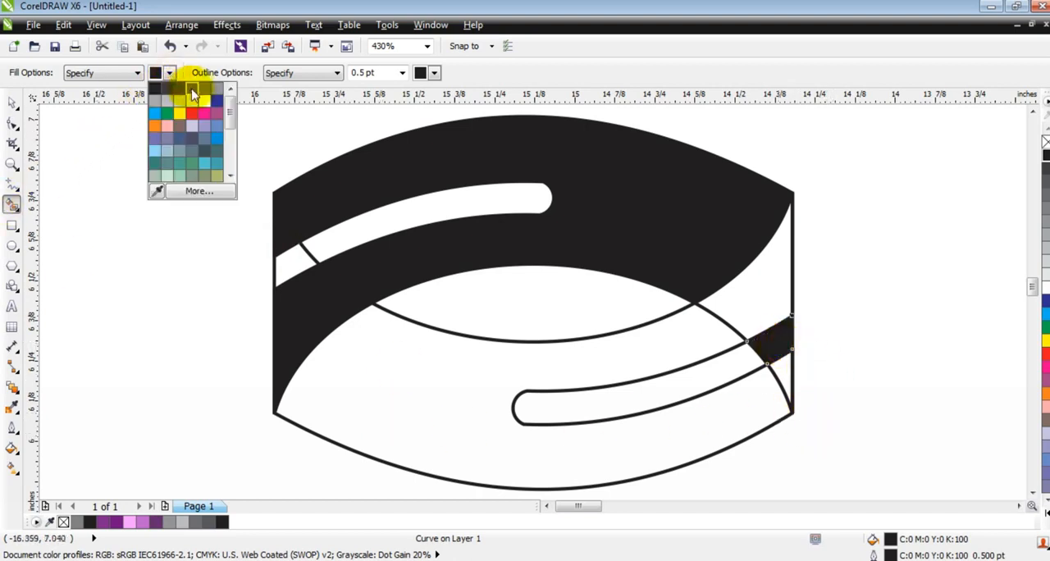
{"action": "left_click", "coordinate": [192, 89]}
{"action": "left_click", "coordinate": [360, 353]}
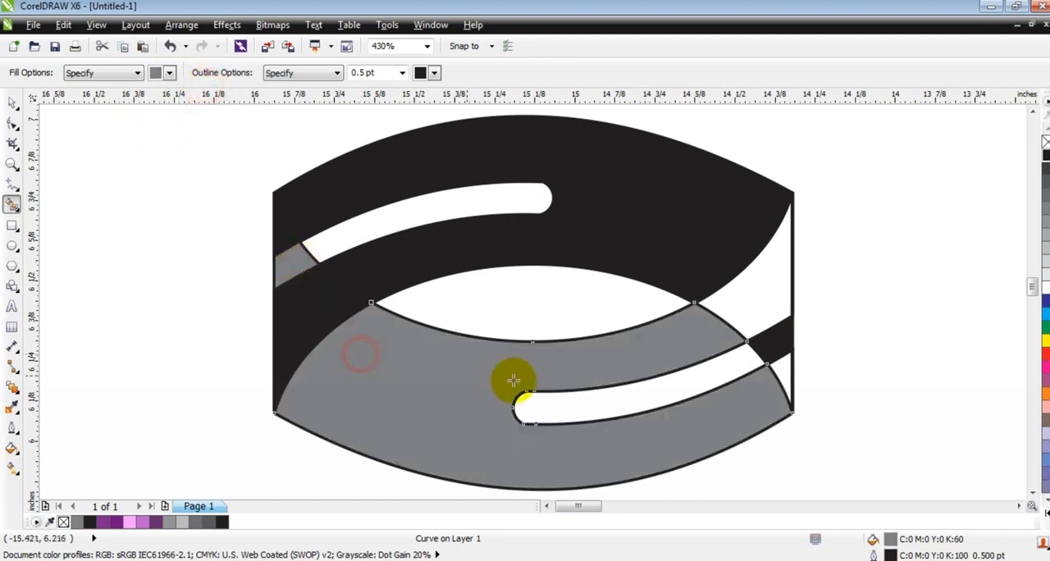
{"action": "left_click", "coordinate": [772, 295]}
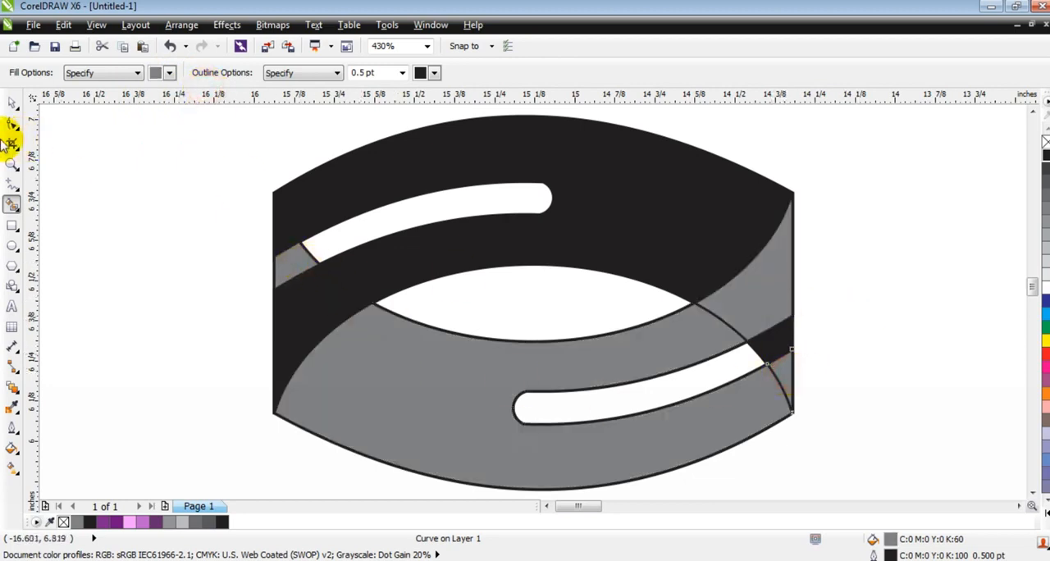
Weld the four grey pieces into one shape
{"action": "left_click", "coordinate": [12, 104]}
{"action": "left_click", "coordinate": [113, 263]}
{"action": "left_click", "coordinate": [289, 270]}
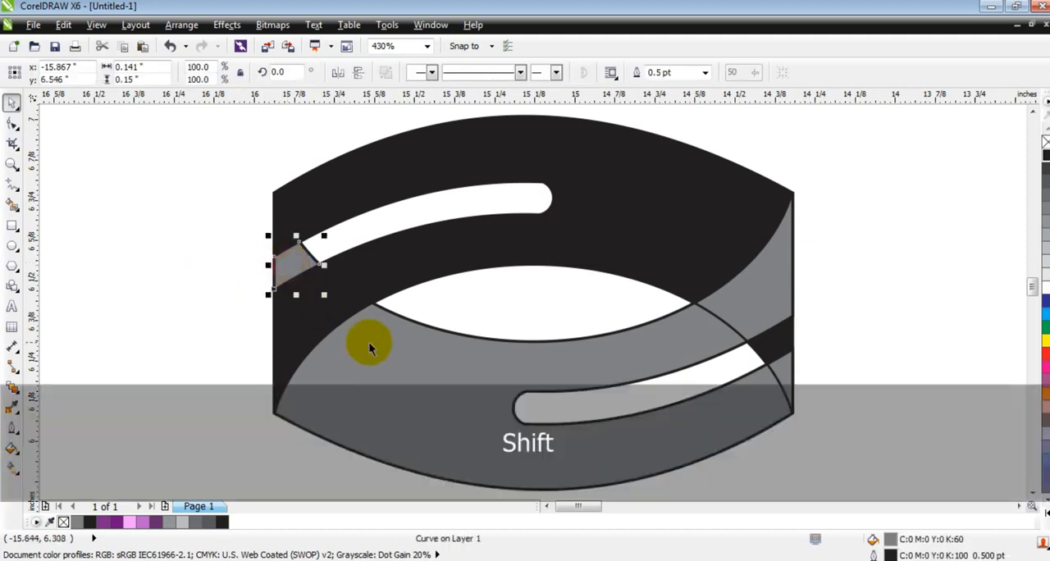
{"action": "left_click", "coordinate": [370, 345], "text": "shift"}
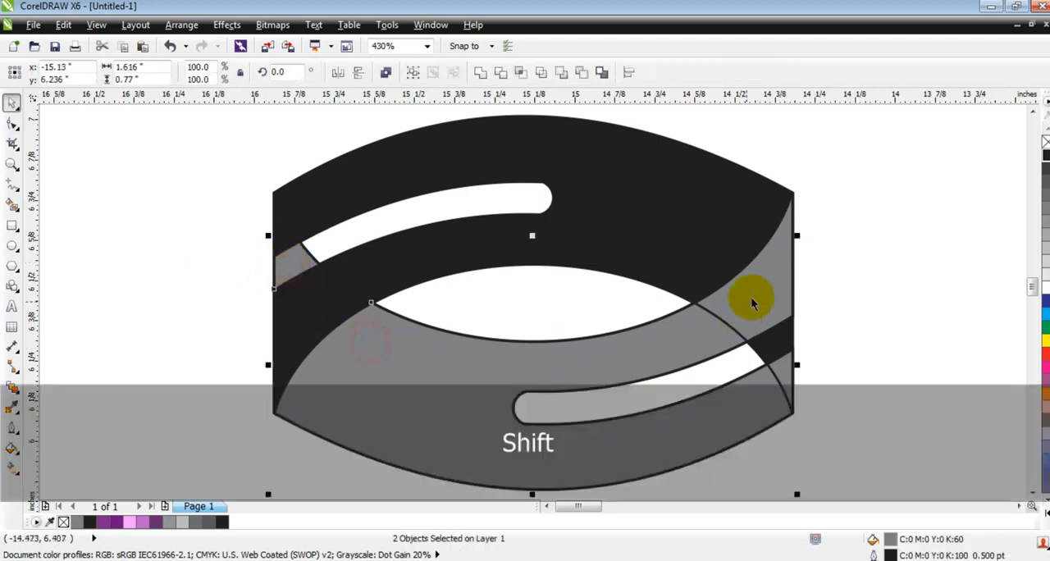
{"action": "left_click", "coordinate": [485, 78]}
{"action": "left_click", "coordinate": [884, 288]}
Weld the small black piece at the right edge to the large black band
{"action": "left_click", "coordinate": [774, 345]}
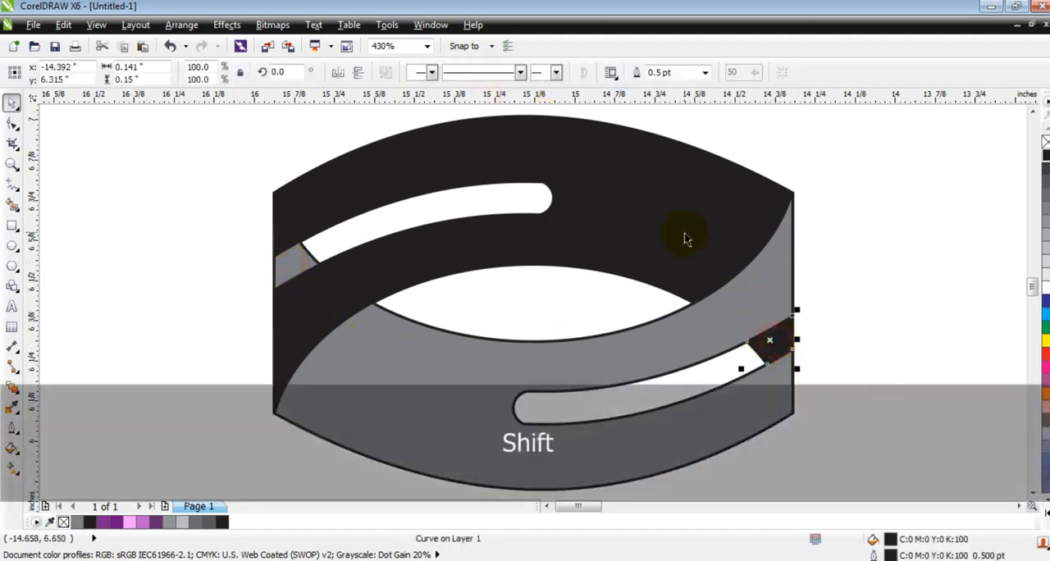
{"action": "left_click", "coordinate": [683, 234], "text": "shift"}
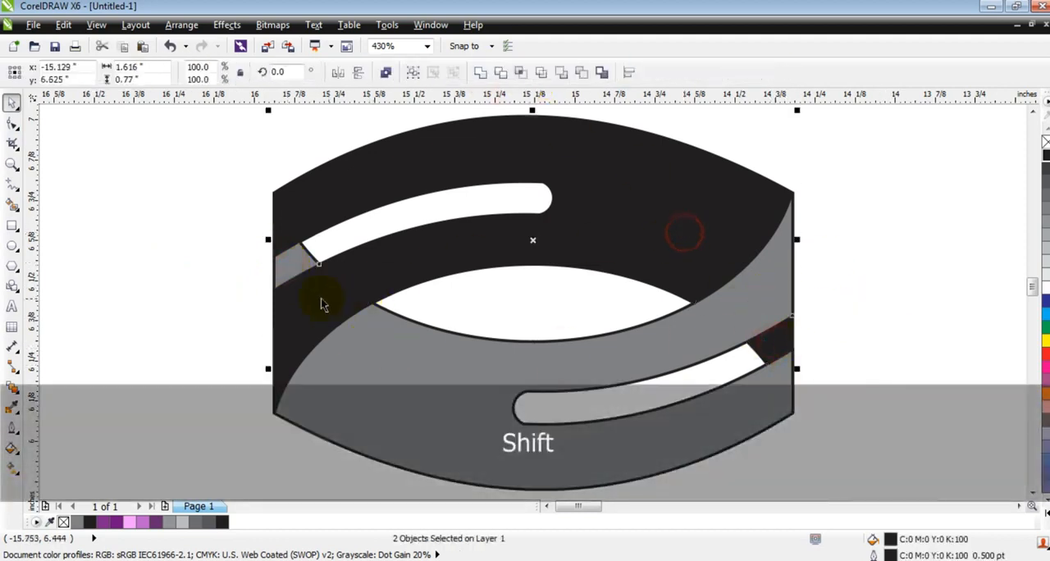
{"action": "left_click", "coordinate": [485, 73]}
{"action": "left_click", "coordinate": [908, 309]}
Remove the outline from all pieces of the logo
{"action": "key", "text": "F3"}
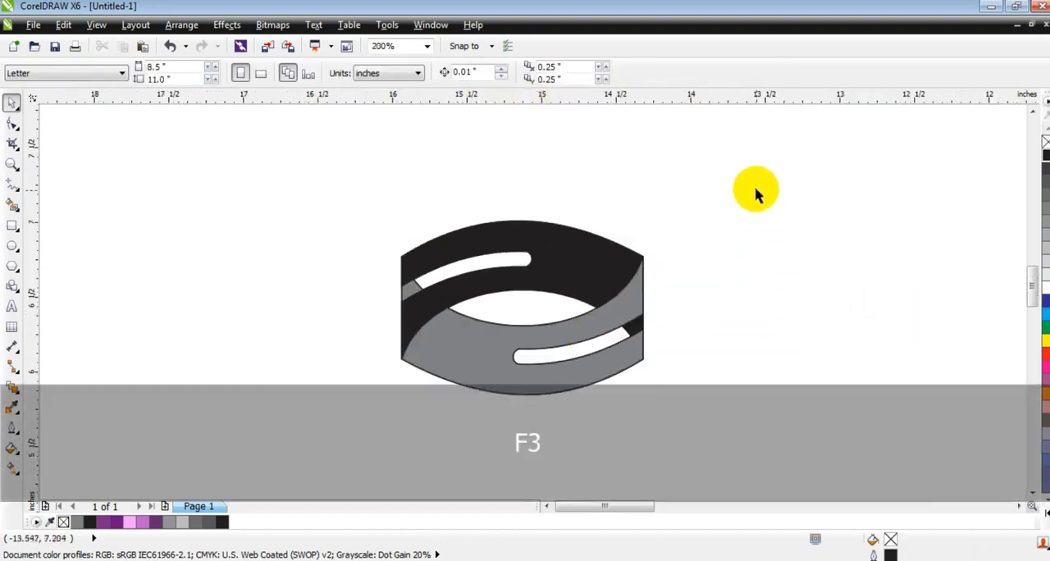
{"action": "left_click_drag", "start_coordinate": [755, 190], "coordinate": [342, 399]}
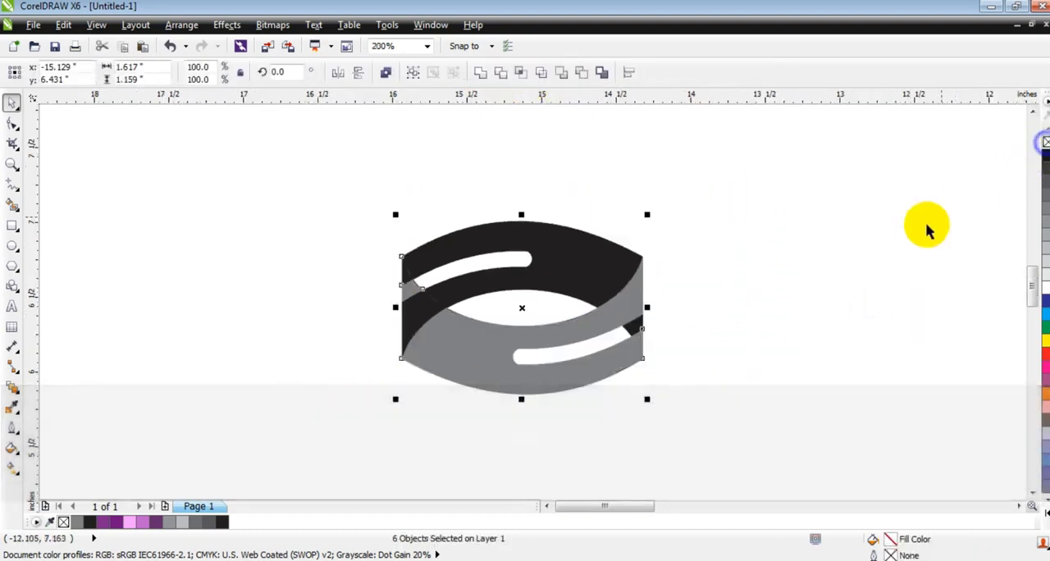
{"action": "left_click", "coordinate": [876, 249]}
Weld the separate black pieces at the left edge into the upper black band
{"action": "left_click", "coordinate": [11, 162]}
{"action": "left_click_drag", "start_coordinate": [363, 192], "coordinate": [703, 411]}
{"action": "left_click", "coordinate": [11, 102]}
{"action": "left_click", "coordinate": [313, 324]}
{"action": "key", "text": "ctrl+z"}
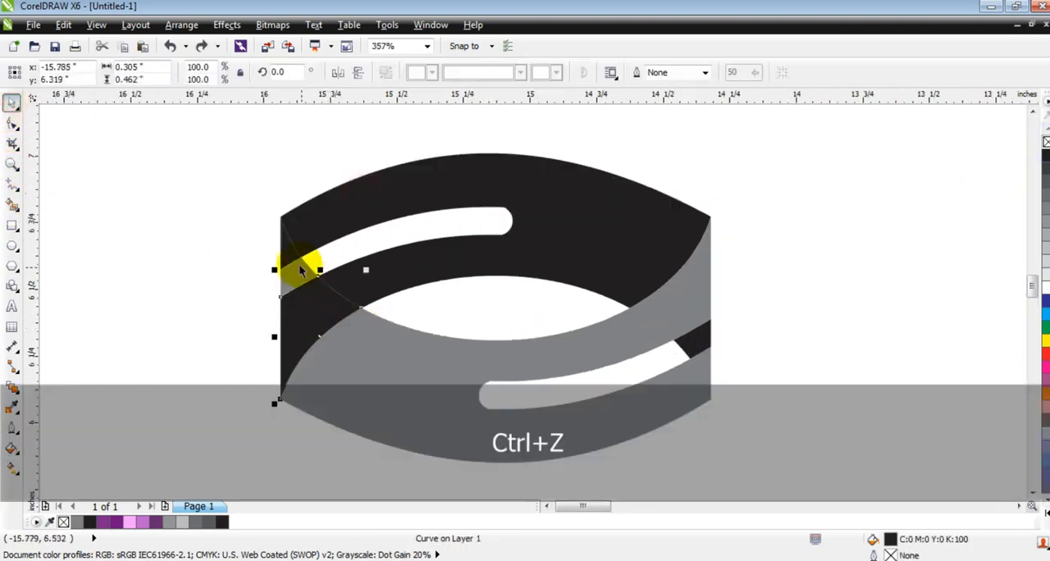
{"action": "left_click", "coordinate": [289, 250], "text": "shift"}
{"action": "left_click", "coordinate": [481, 79]}
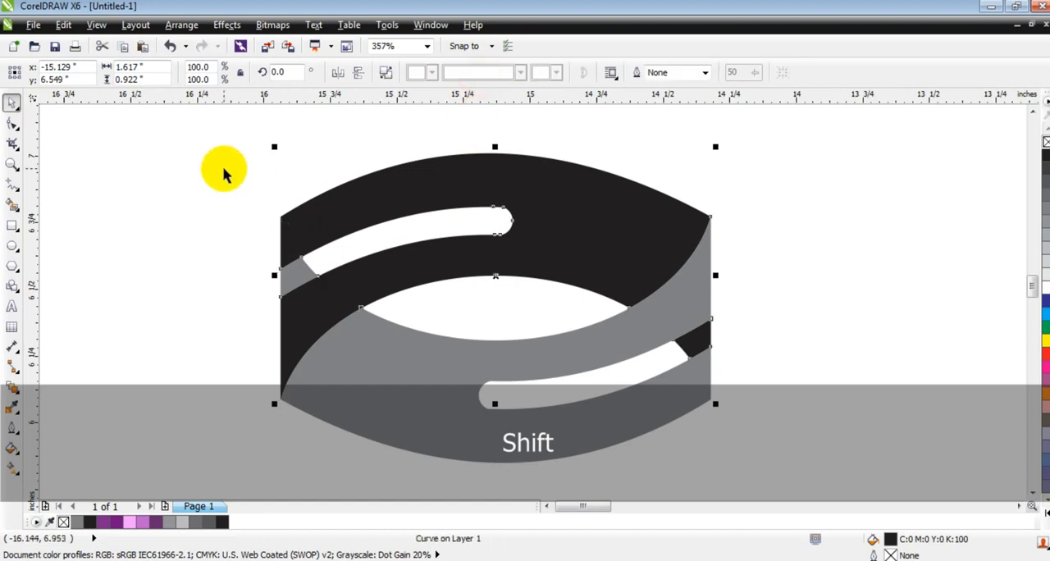
{"action": "left_click", "coordinate": [222, 169]}
Fill the black band with purple #710E80 and apply a linear fountain fill from purple at the right to white at the left
{"action": "left_click", "coordinate": [558, 251]}
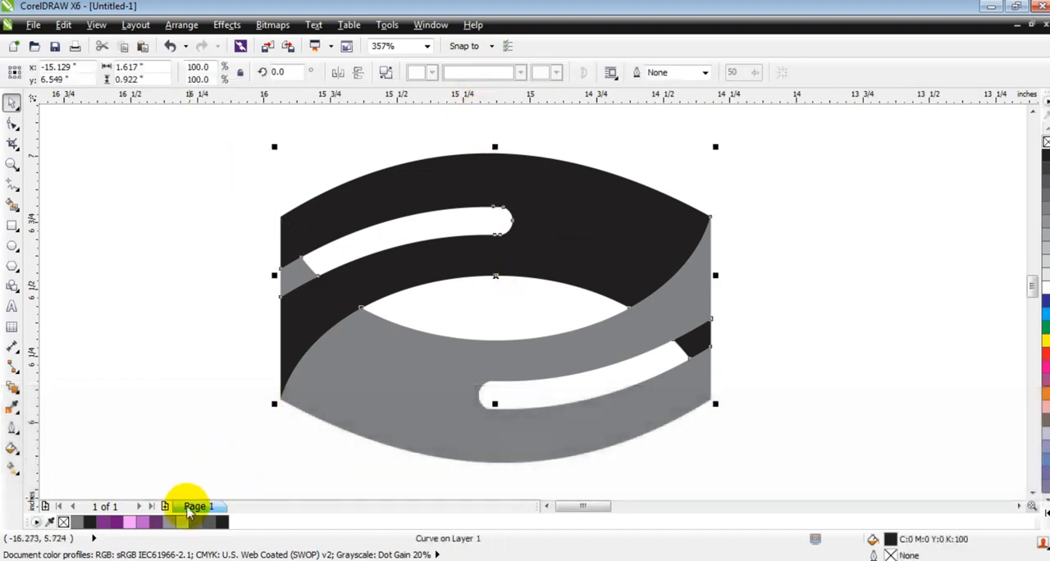
{"action": "left_click", "coordinate": [127, 526]}
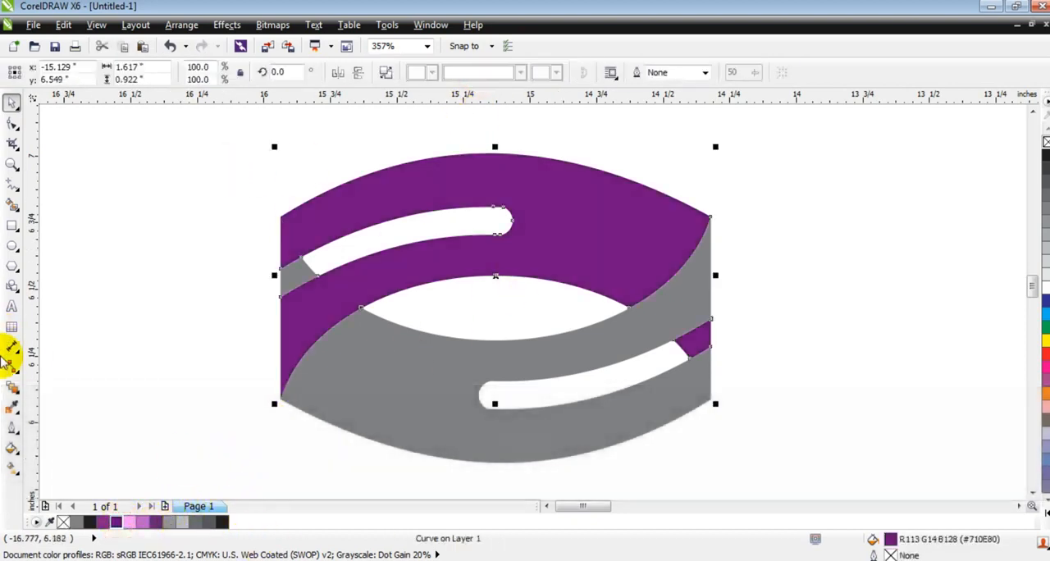
{"action": "left_click", "coordinate": [12, 466]}
{"action": "left_click_drag", "start_coordinate": [658, 270], "coordinate": [289, 283]}
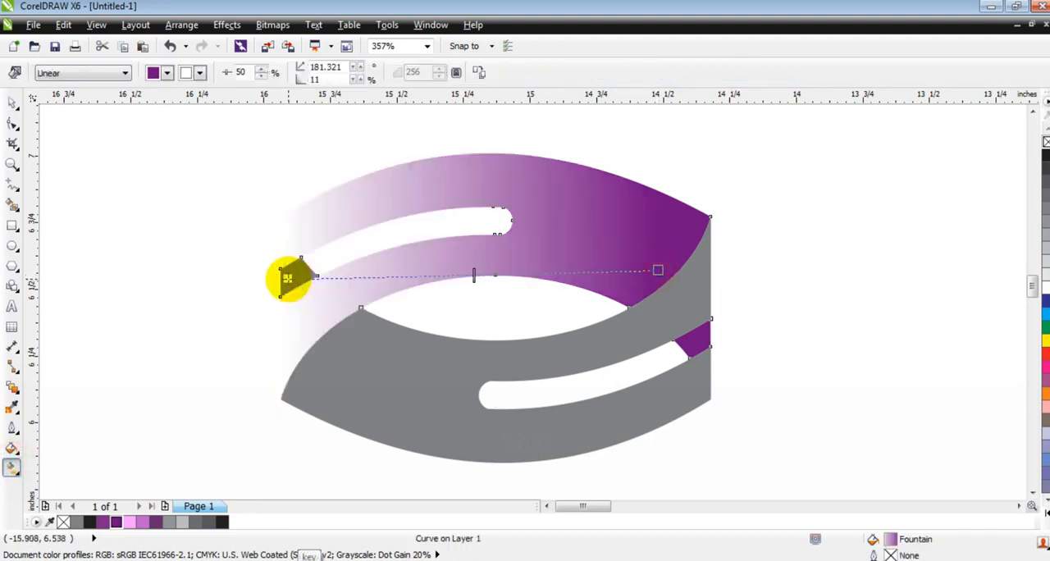
Add a medium purple colour node near the gradient's middle and a dark purple node near its left end
{"action": "left_click_drag", "start_coordinate": [137, 525], "coordinate": [535, 275]}
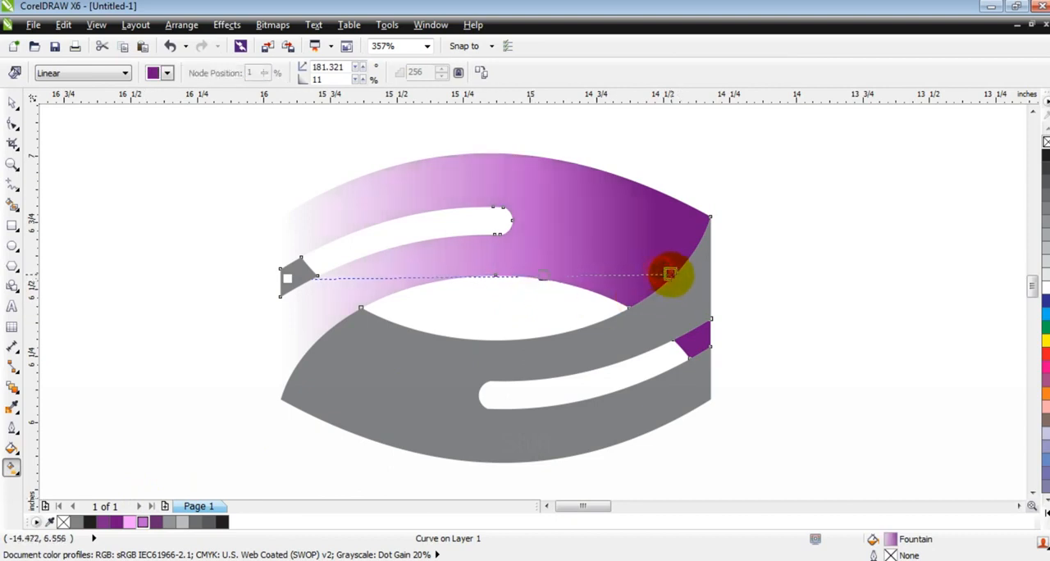
{"action": "left_click_drag", "start_coordinate": [671, 273], "coordinate": [671, 272]}
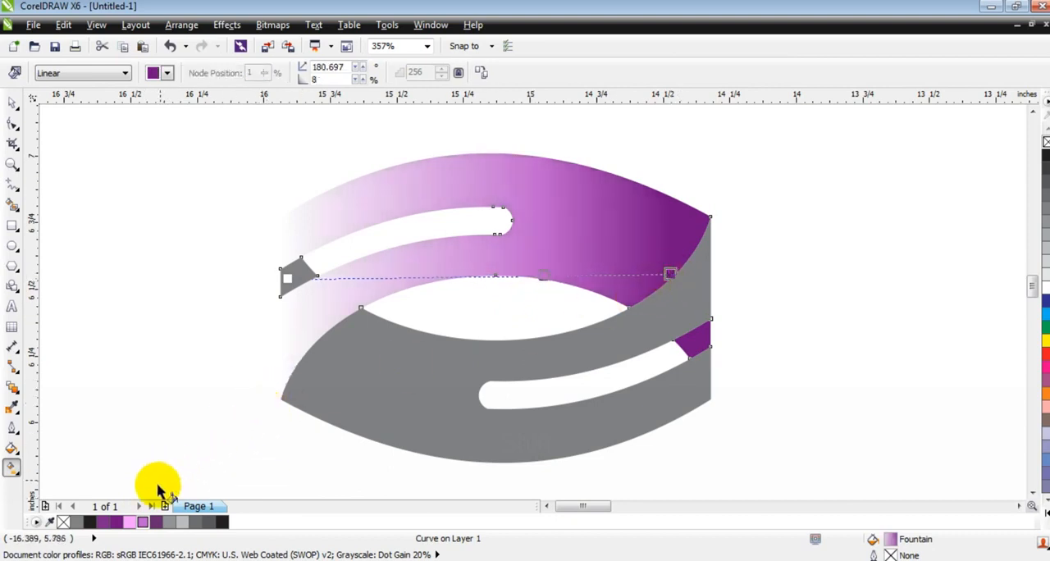
{"action": "left_click_drag", "start_coordinate": [148, 522], "coordinate": [379, 277]}
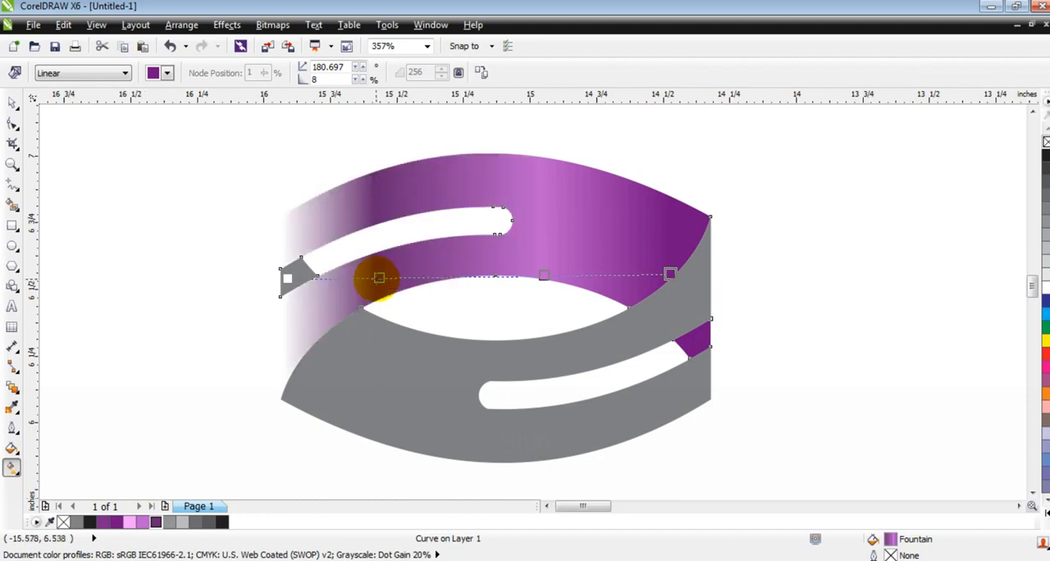
Change the gradient's left end to light pink, and shift the dark purple node and the purple end slightly right
{"action": "left_click_drag", "start_coordinate": [136, 525], "coordinate": [281, 277]}
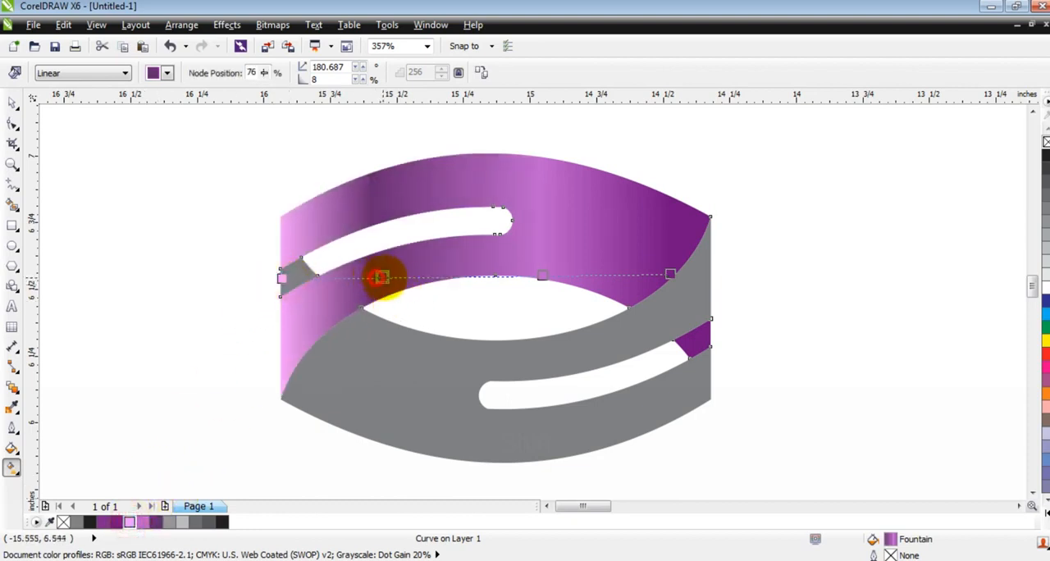
{"action": "left_click_drag", "start_coordinate": [380, 277], "coordinate": [385, 277]}
{"action": "left_click_drag", "start_coordinate": [682, 272], "coordinate": [684, 273]}
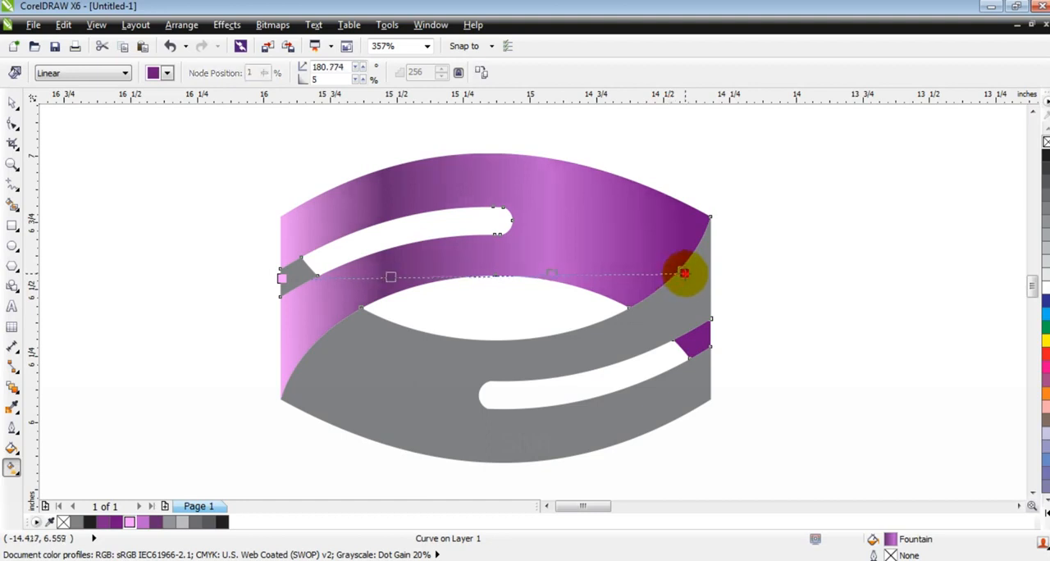
Copy the fill property of the purple gradient band onto the grey band
{"action": "left_click", "coordinate": [12, 102]}
{"action": "left_click", "coordinate": [148, 315]}
{"action": "left_click", "coordinate": [398, 363]}
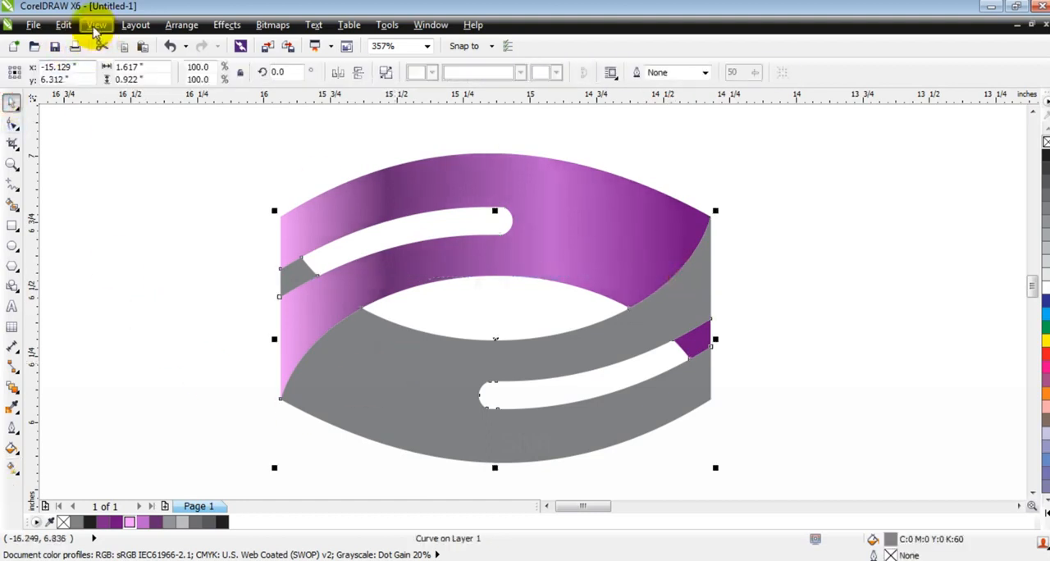
{"action": "left_click", "coordinate": [63, 24]}
{"action": "left_click", "coordinate": [87, 242]}
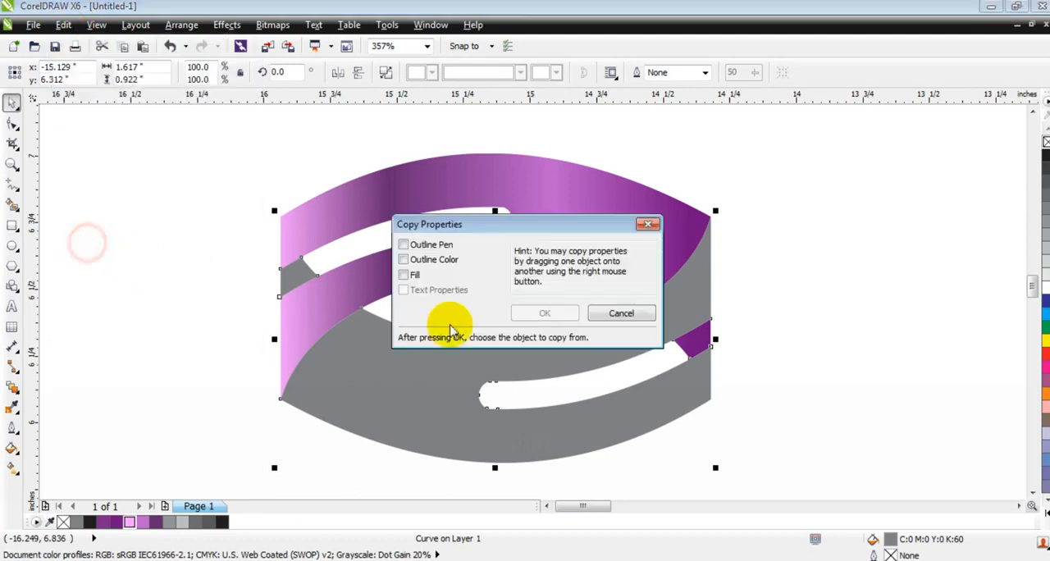
{"action": "left_click", "coordinate": [410, 275]}
{"action": "left_click", "coordinate": [542, 311]}
{"action": "left_click", "coordinate": [612, 202]}
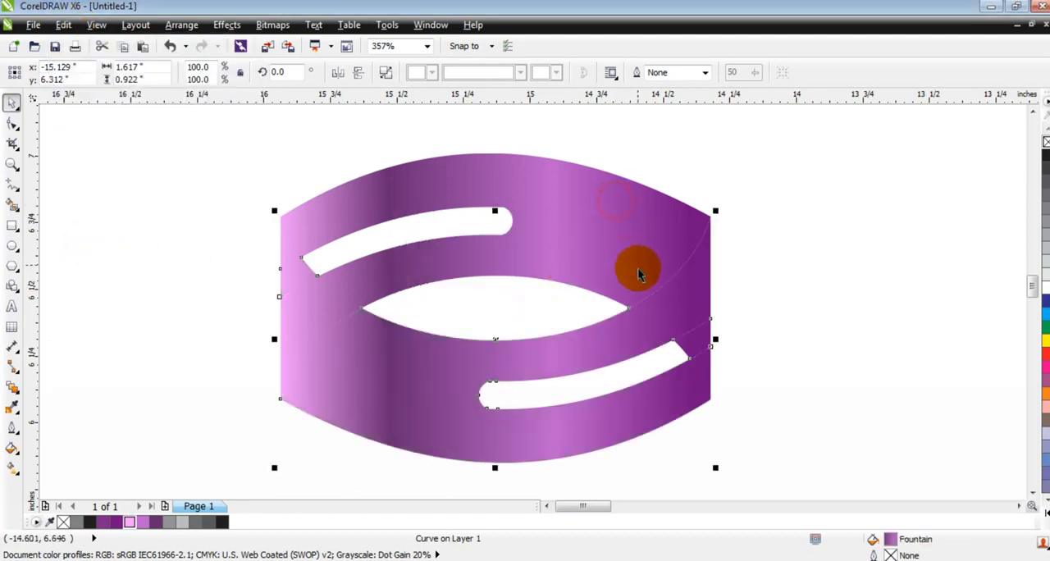
Reverse the lower band's gradient to run from deep purple at the left to pink at the right, and select the upper band's fill
{"action": "left_click", "coordinate": [12, 469]}
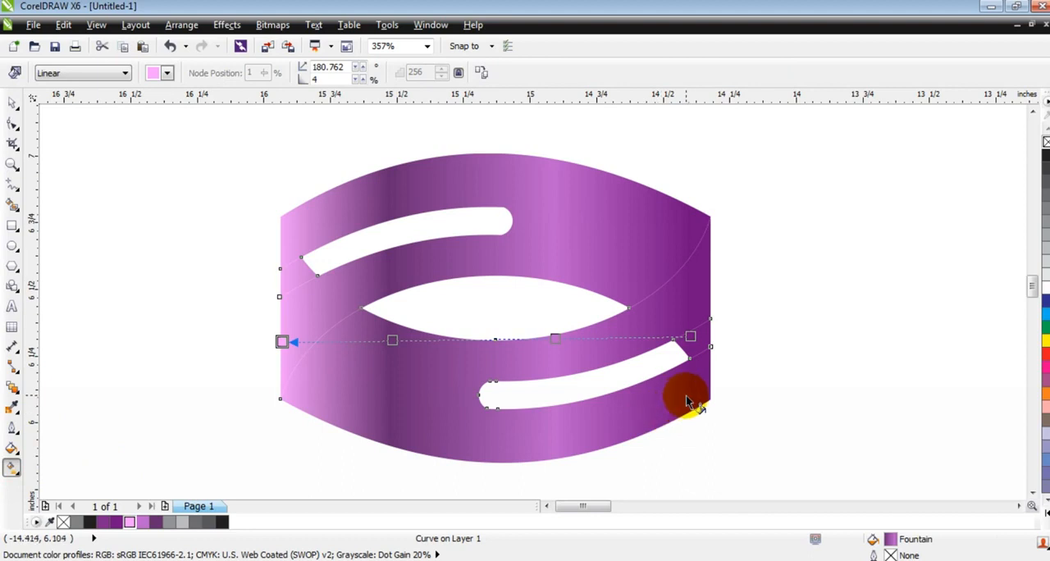
{"action": "left_click_drag", "start_coordinate": [306, 395], "coordinate": [696, 415]}
{"action": "left_click_drag", "start_coordinate": [292, 407], "coordinate": [320, 362]}
{"action": "left_click", "coordinate": [696, 415]}
{"action": "left_click_drag", "start_coordinate": [696, 415], "coordinate": [665, 409]}
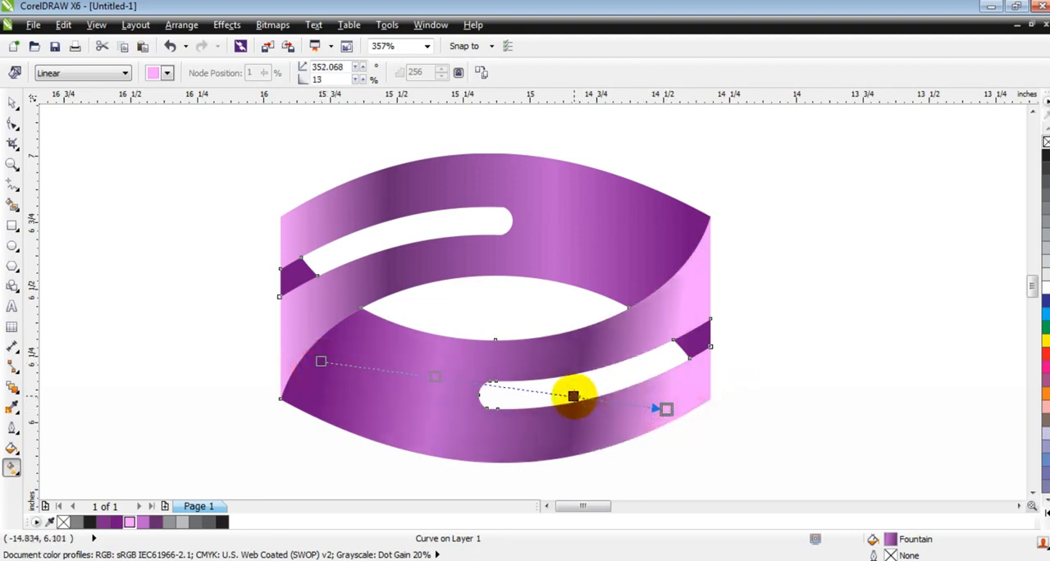
{"action": "left_click_drag", "start_coordinate": [574, 397], "coordinate": [568, 396]}
{"action": "left_click_drag", "start_coordinate": [432, 379], "coordinate": [321, 390]}
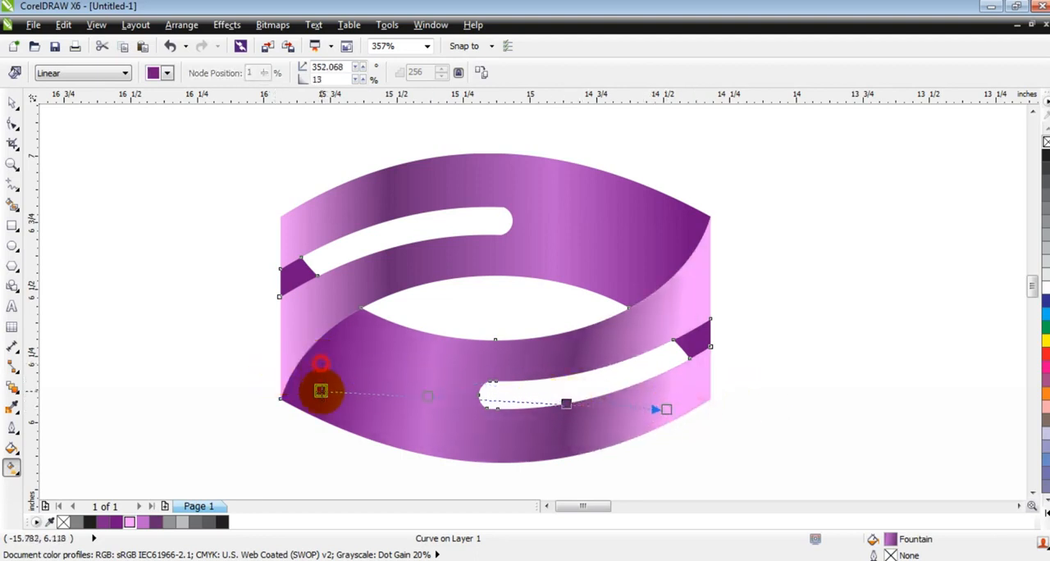
{"action": "left_click", "coordinate": [535, 265]}
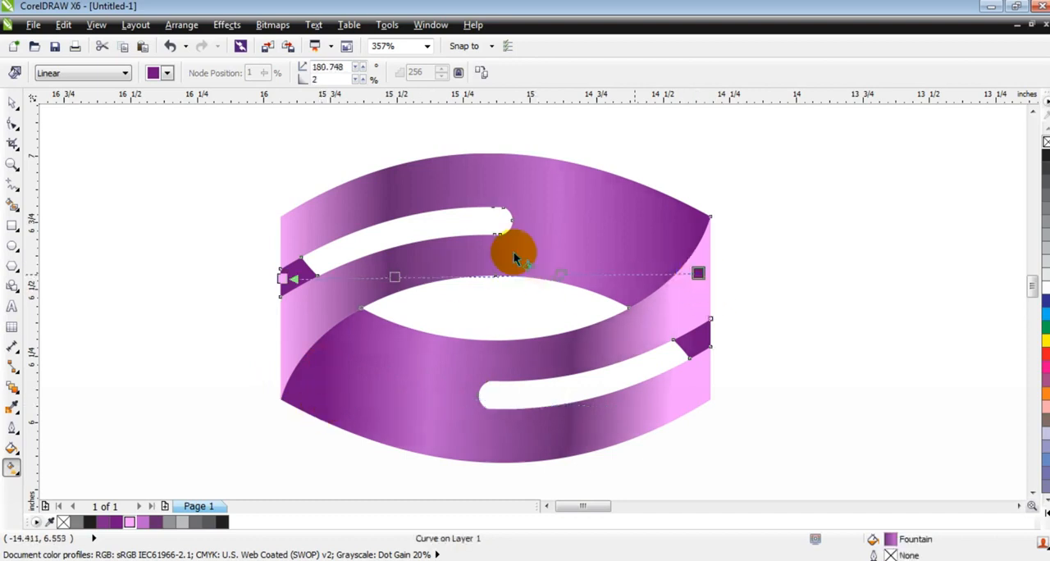
Move the whole finished logo up and to the right into clear space, and deselect it
{"action": "left_click", "coordinate": [12, 104]}
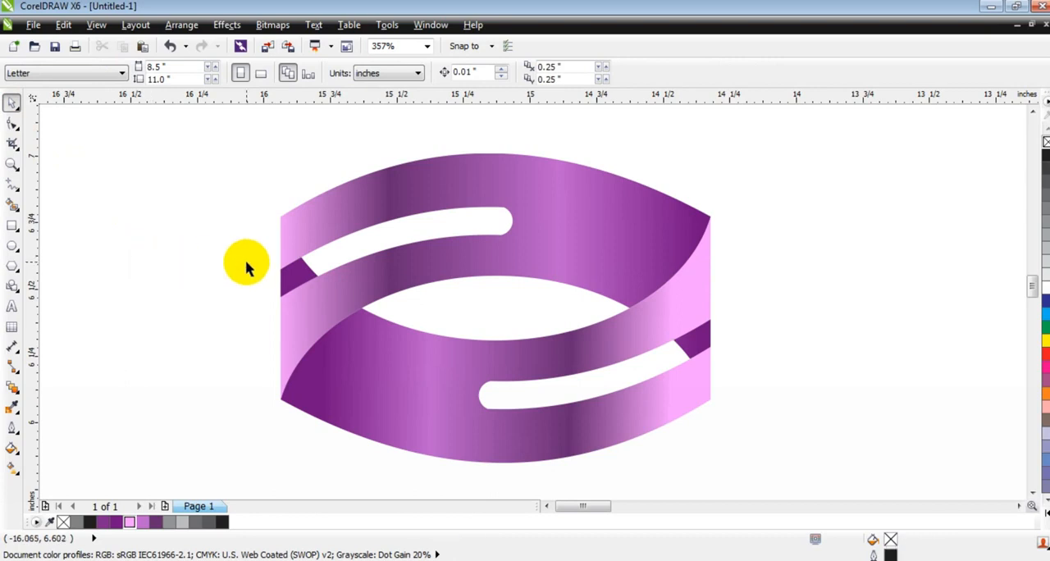
{"action": "scroll", "coordinate": [246, 263], "scroll_direction": "down", "scroll_amount": 3}
{"action": "key", "text": "Escape"}
{"action": "key", "text": "F3"}
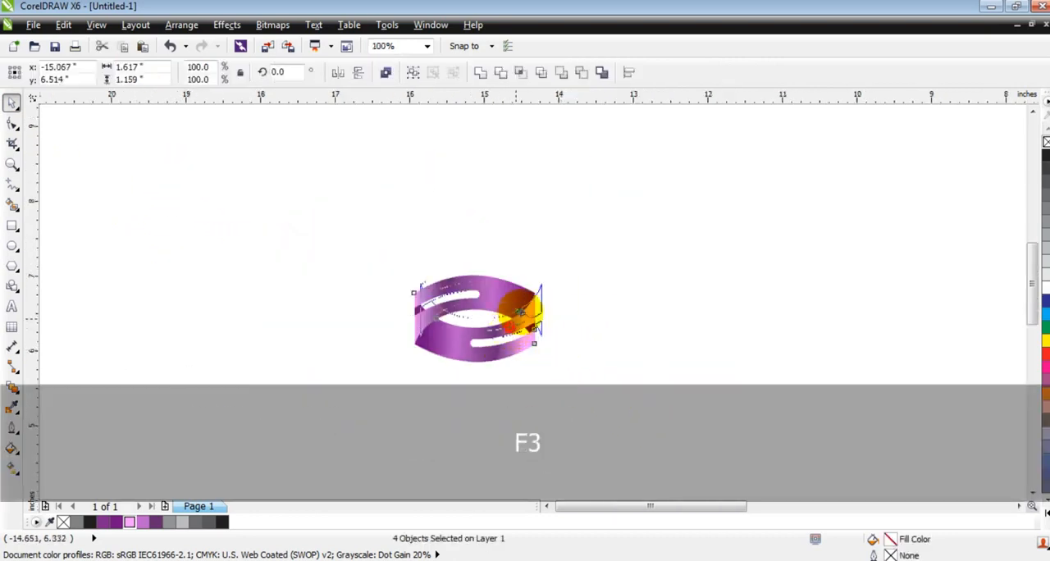
{"action": "left_click_drag", "start_coordinate": [530, 310], "coordinate": [573, 220]}
{"action": "left_click", "coordinate": [600, 333]}
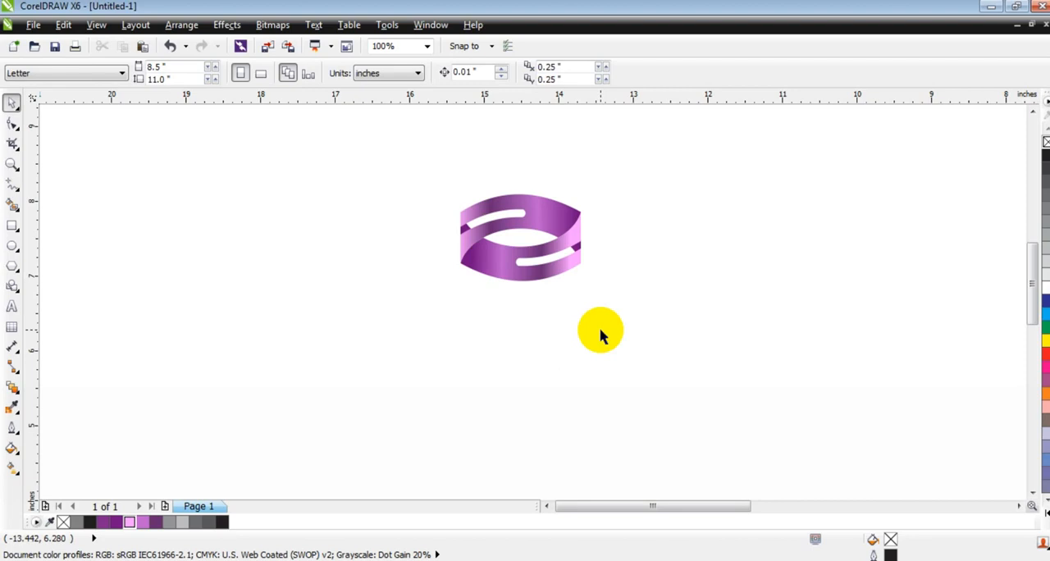
Add the artistic text "text here your company name" in 24 pt Arial below the logo
{"action": "left_click", "coordinate": [12, 164]}
{"action": "left_click_drag", "start_coordinate": [377, 168], "coordinate": [639, 289]}
{"action": "right_click", "coordinate": [638, 289]}
{"action": "left_click_drag", "start_coordinate": [300, 166], "coordinate": [759, 354]}
{"action": "left_click", "coordinate": [11, 308]}
{"action": "left_click", "coordinate": [172, 417]}
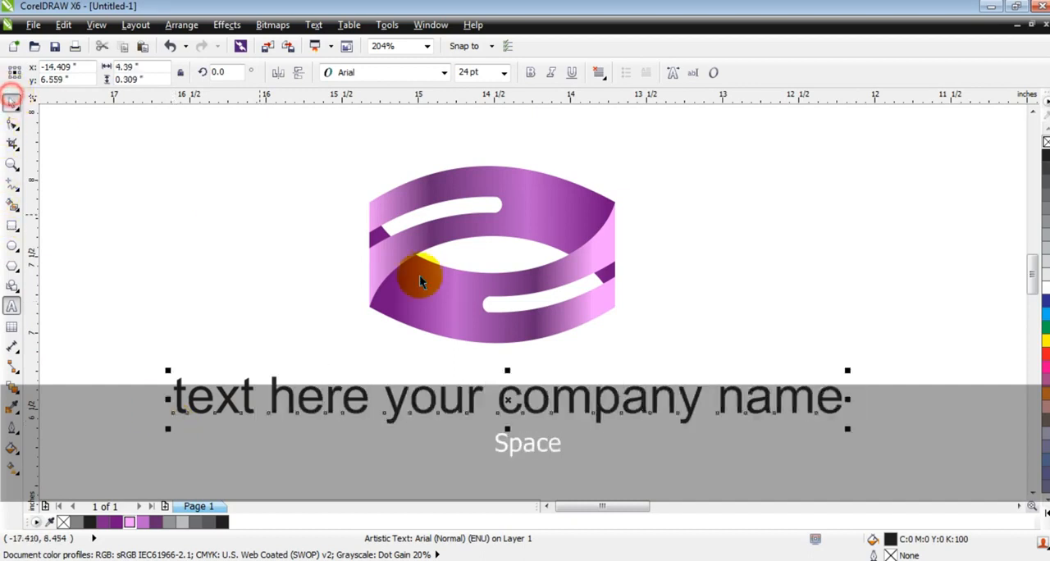
Scale the company name text down to slightly narrower than the logo and centre it just beneath the bands
{"action": "left_click_drag", "start_coordinate": [849, 427], "coordinate": [625, 435]}
{"action": "left_click_drag", "start_coordinate": [558, 401], "coordinate": [543, 375]}
{"action": "left_click", "coordinate": [767, 412]}
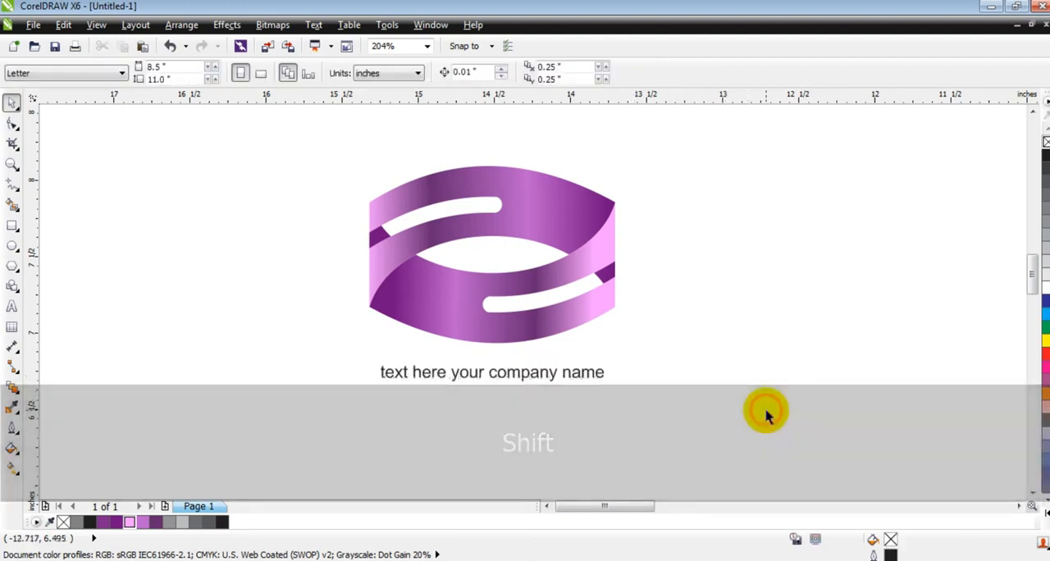
Draw a background rectangle about 4.49 by 2.32 inches, filled with 10% black, behind the logo and its text
{"action": "key", "text": "F4"}
{"action": "key", "text": "F3"}
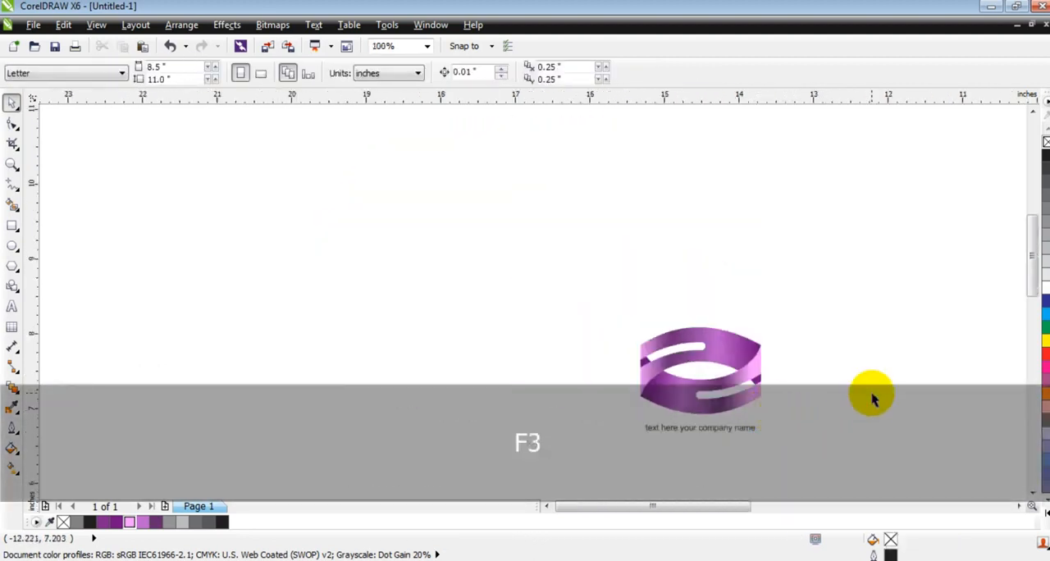
{"action": "left_click", "coordinate": [1033, 492]}
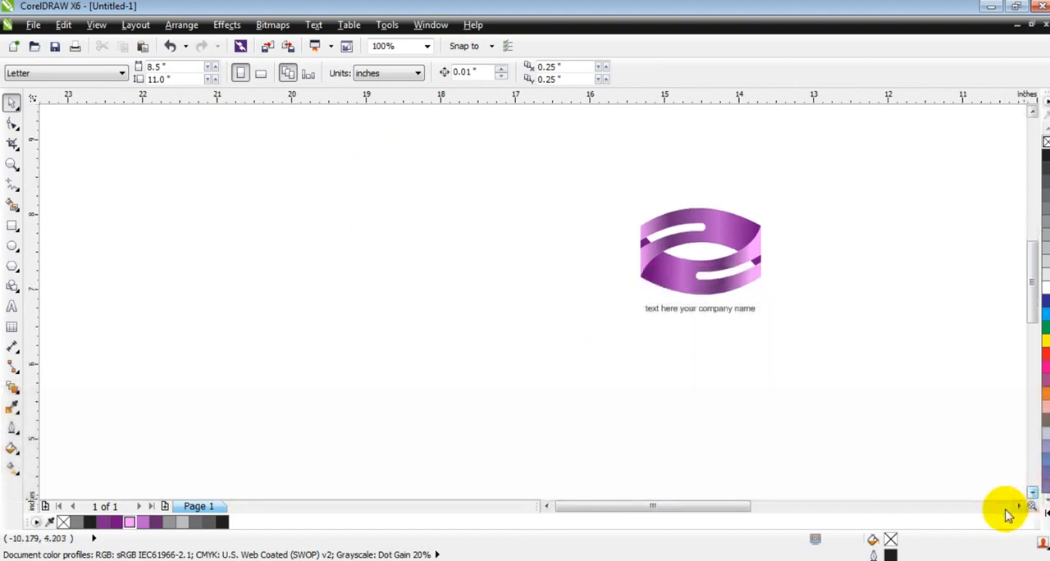
{"action": "left_click", "coordinate": [1022, 507]}
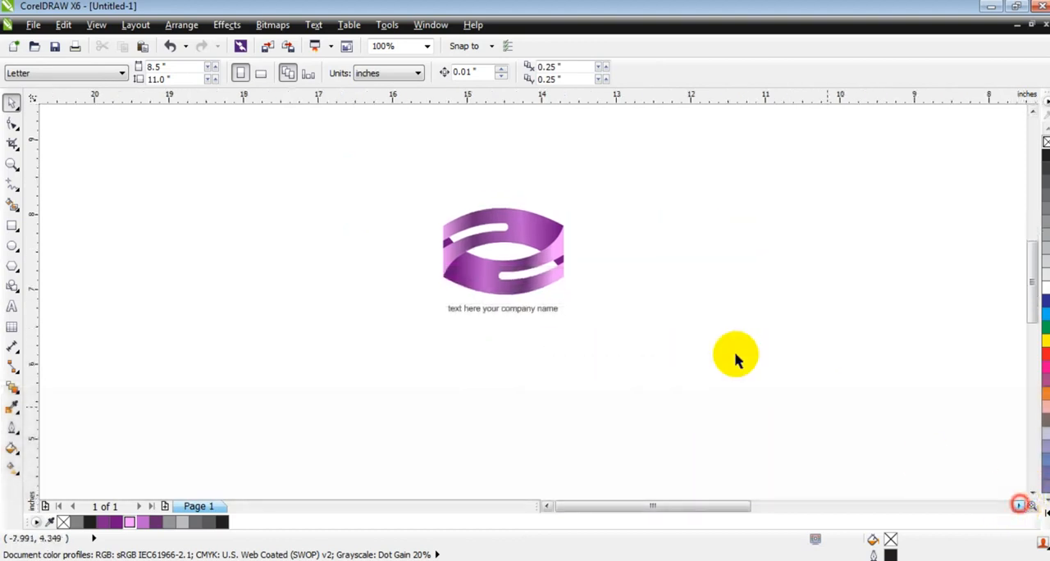
{"action": "left_click", "coordinate": [12, 225]}
{"action": "left_click_drag", "start_coordinate": [337, 170], "coordinate": [671, 344]}
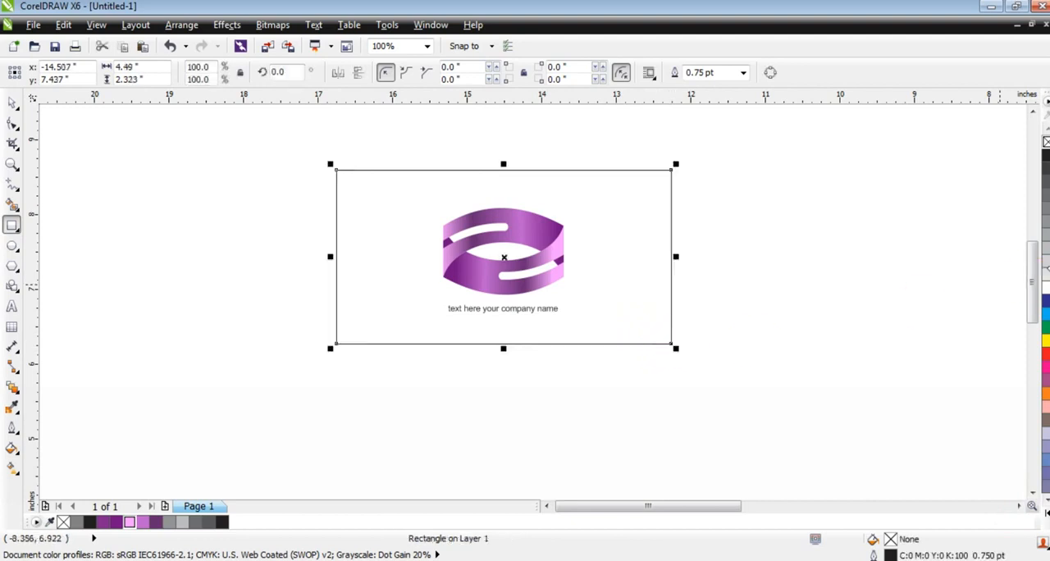
{"action": "left_click", "coordinate": [1046, 264]}
{"action": "key", "text": "shift+Page_Down"}
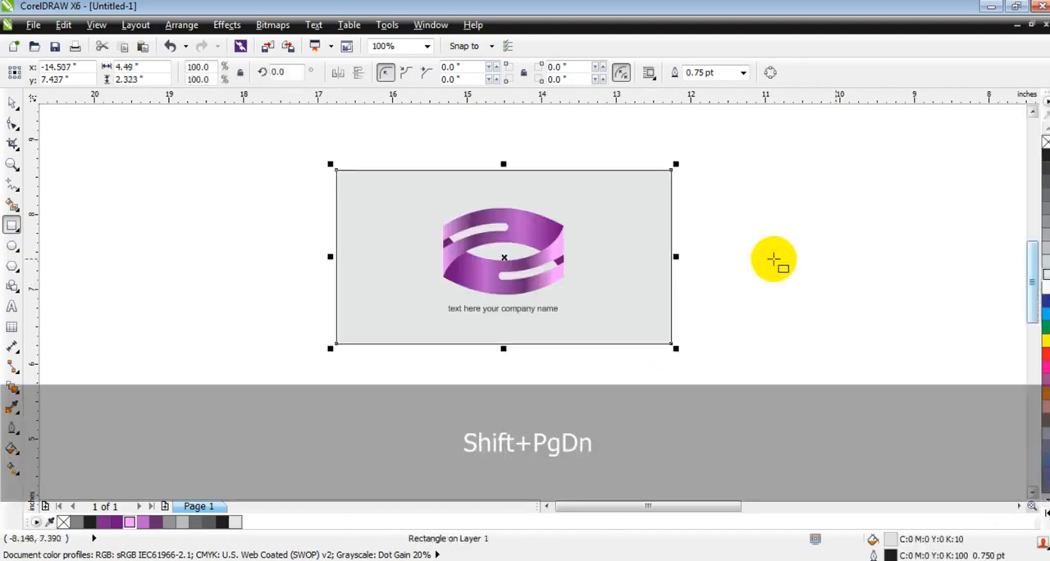
Give the background rectangle a radial gradient from white behind the logo to light grey at the sides
{"action": "key", "text": "g"}
{"action": "left_click_drag", "start_coordinate": [494, 213], "coordinate": [500, 292]}
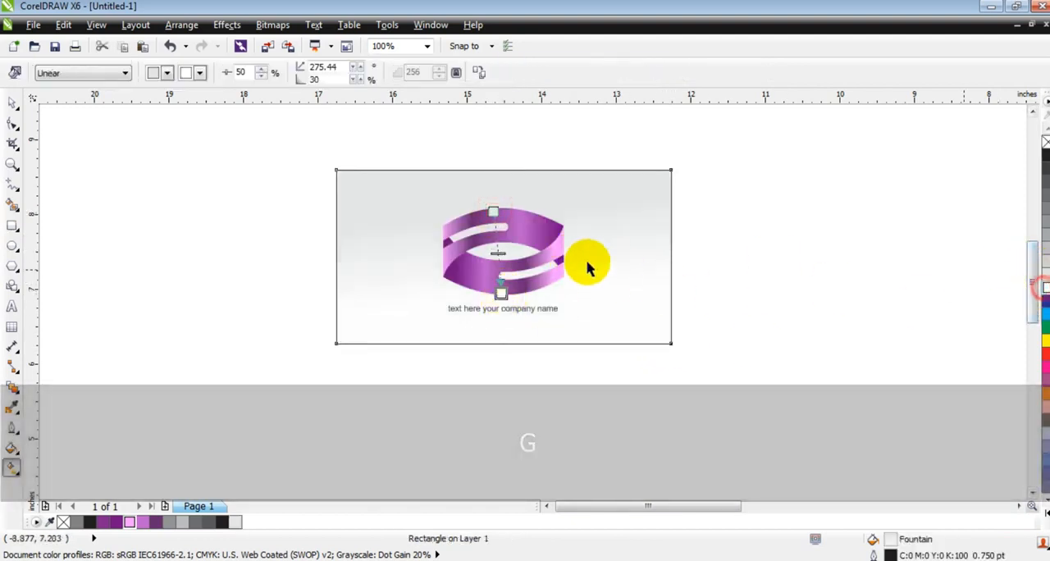
{"action": "left_click", "coordinate": [89, 75]}
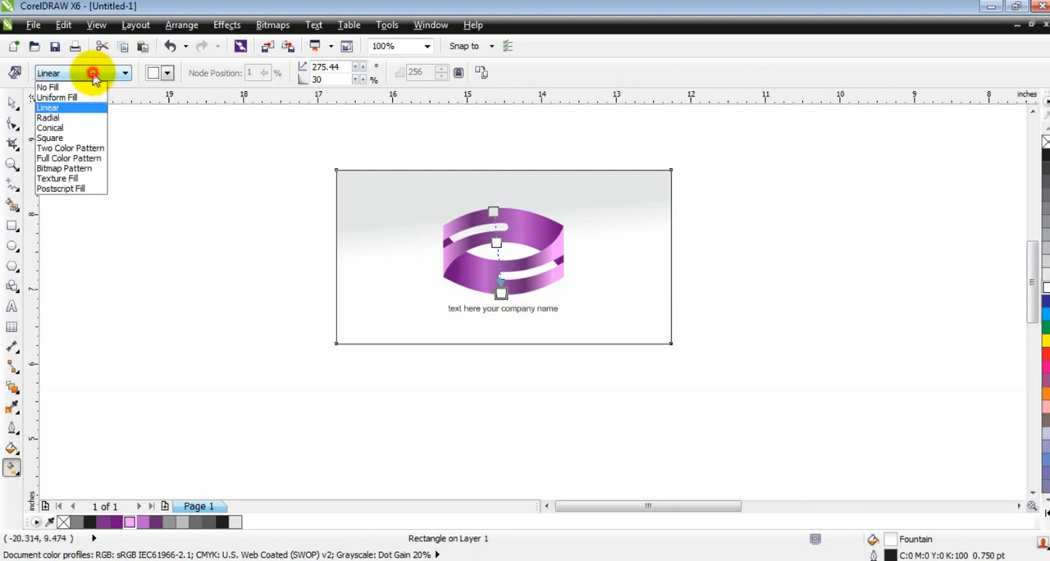
{"action": "left_click", "coordinate": [63, 119]}
{"action": "left_click_drag", "start_coordinate": [507, 284], "coordinate": [444, 314]}
{"action": "left_click", "coordinate": [13, 104]}
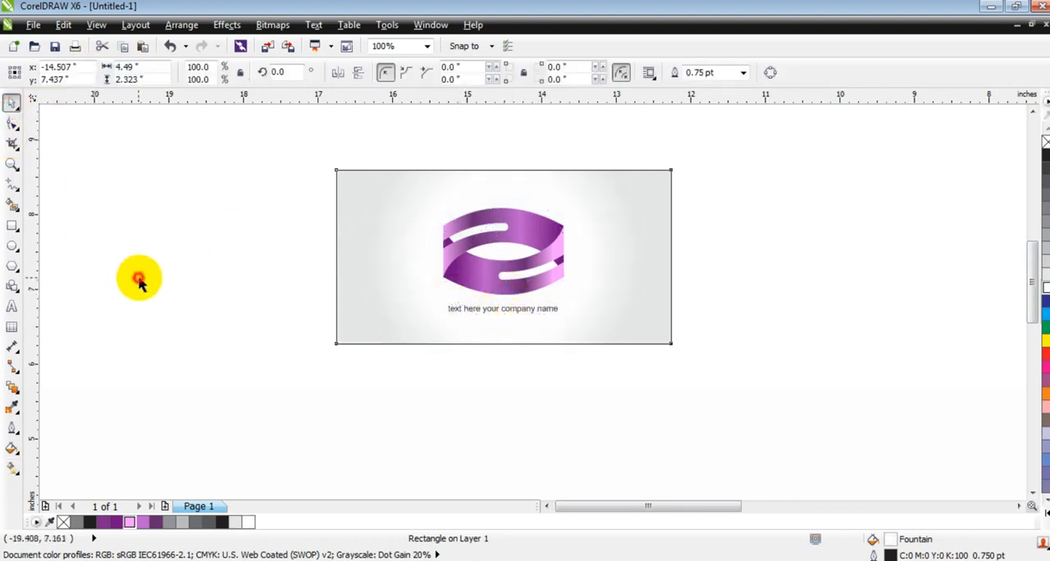
Remove the background rectangle's outline and preview the finished design full screen
{"action": "right_click", "coordinate": [1044, 143]}
{"action": "key", "text": "shift+F2"}
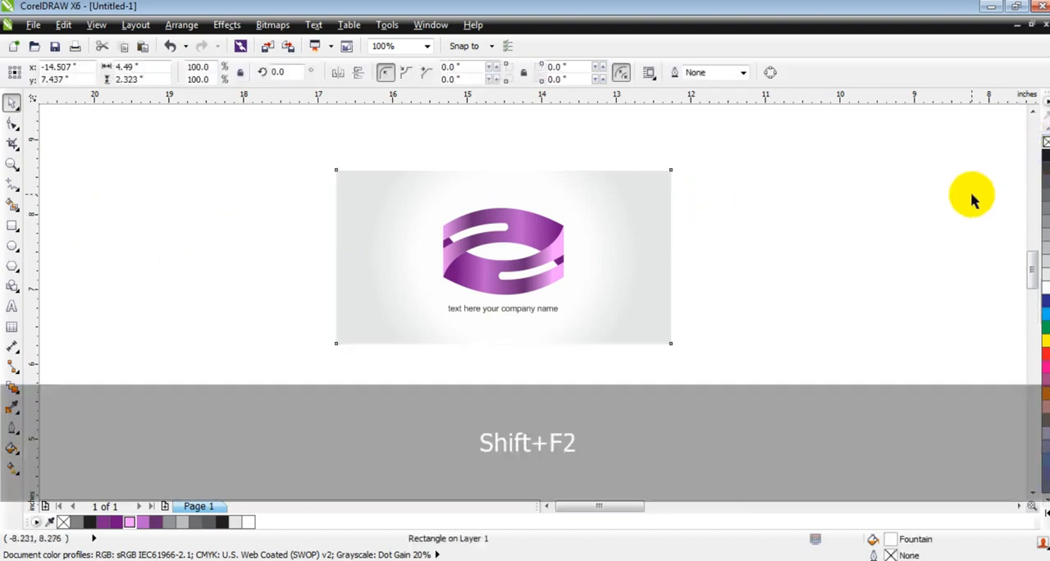
{"action": "key", "text": "Escape"}
{"action": "key", "text": "F9"}
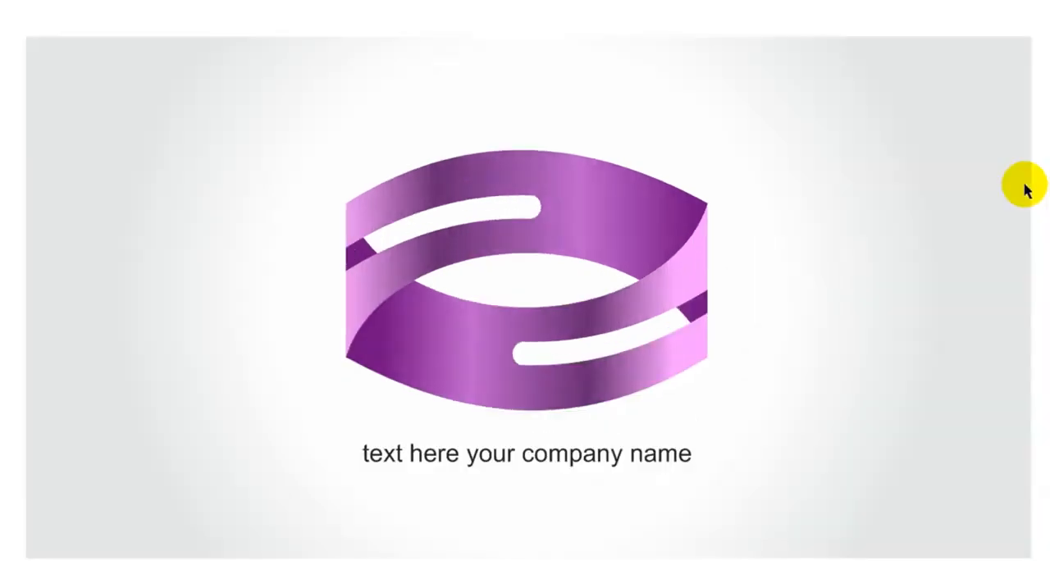